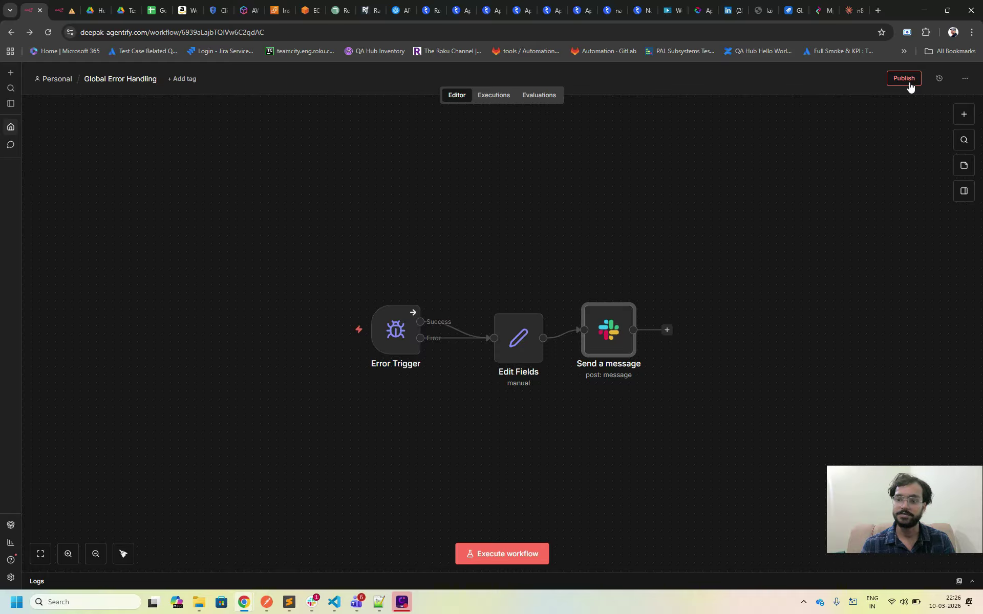
Step: Publish the Global Error Handling workflow under the suggested version name and open its execution history
click(908, 81)
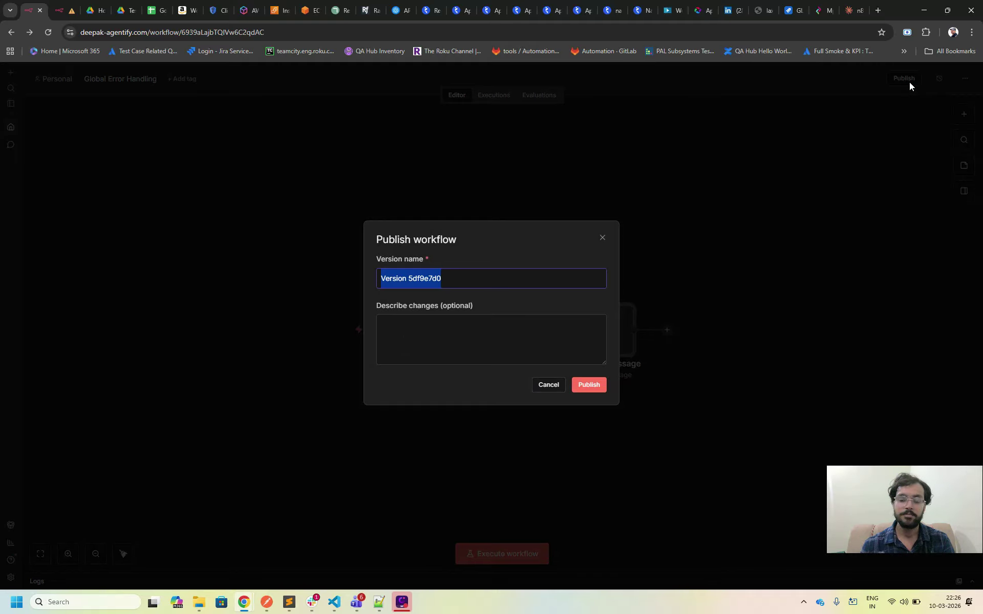
click(588, 386)
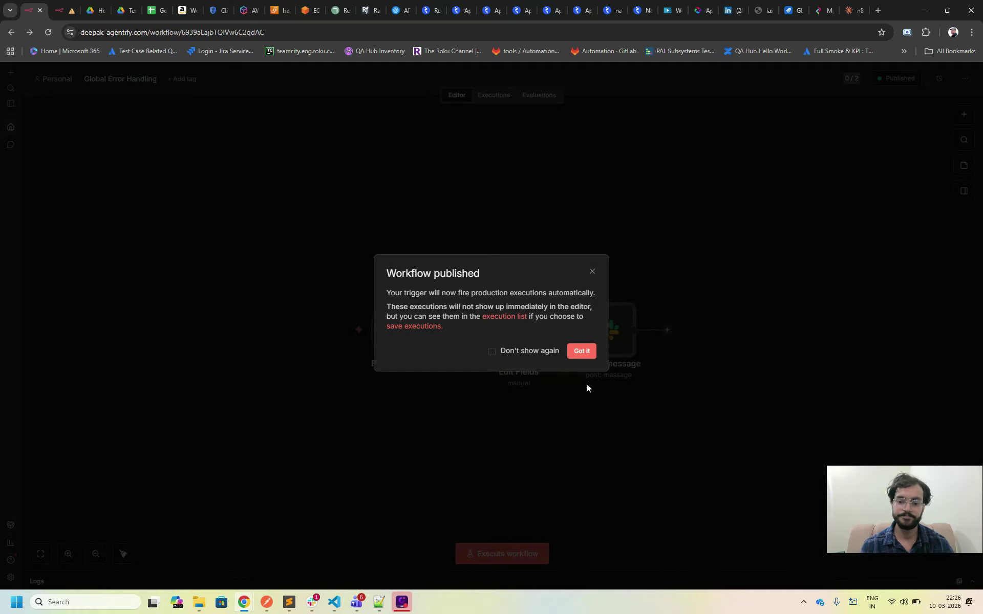
click(582, 351)
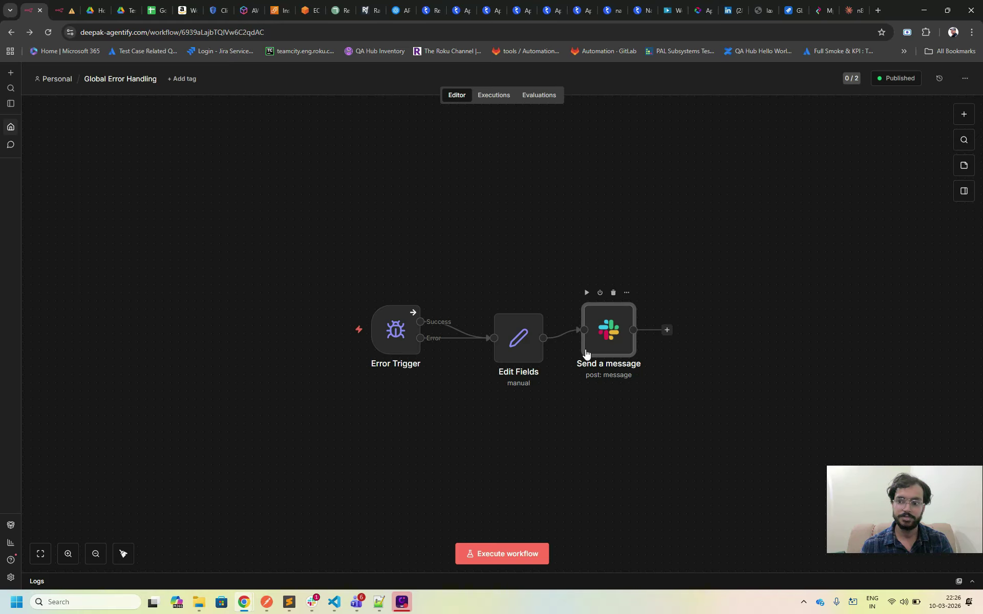
click(508, 95)
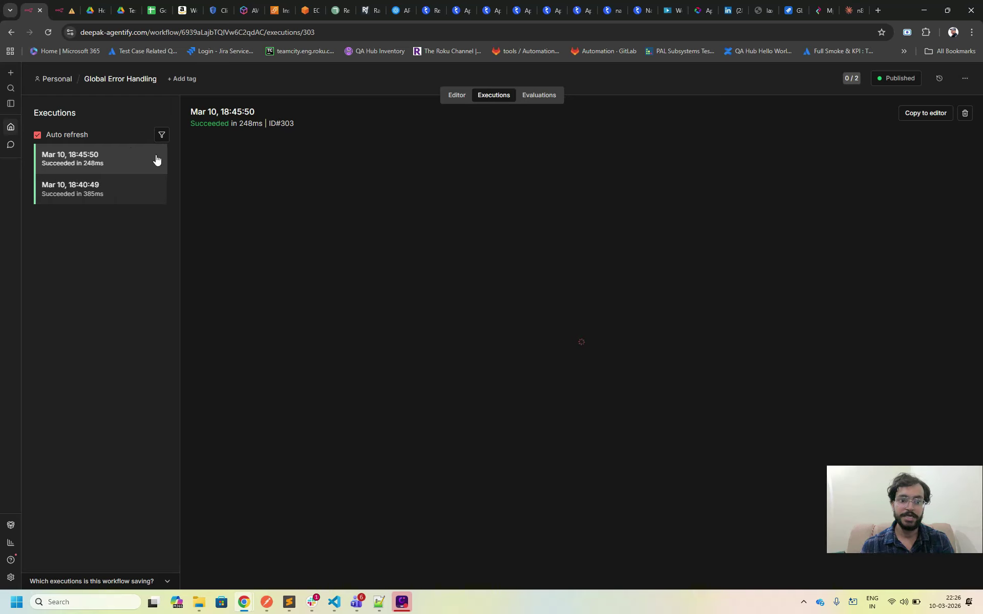
Step: Switch to the Amazon_seller_plus workflow and review the condition of the If1 node
click(61, 10)
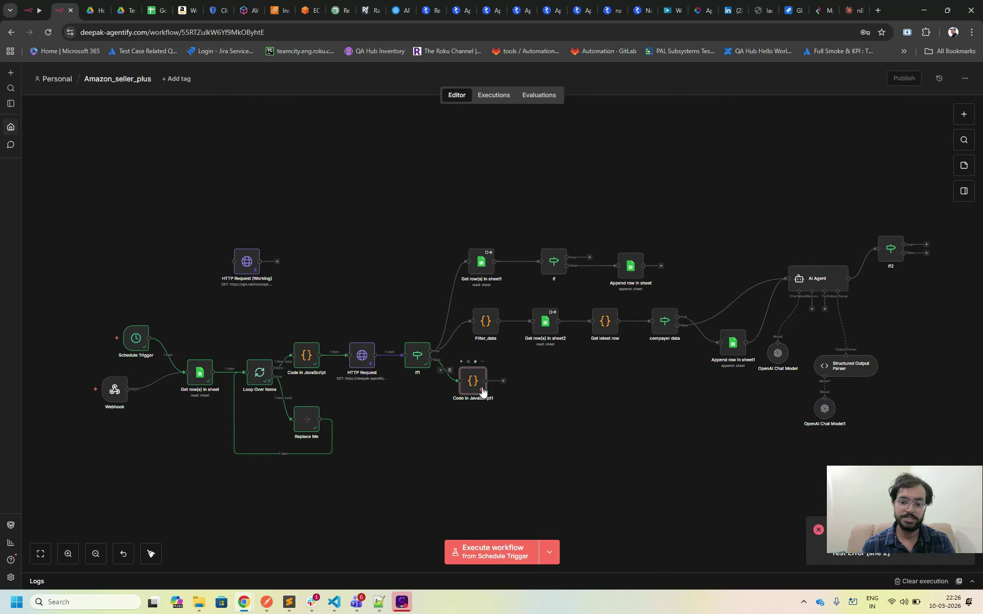
double_click(416, 366)
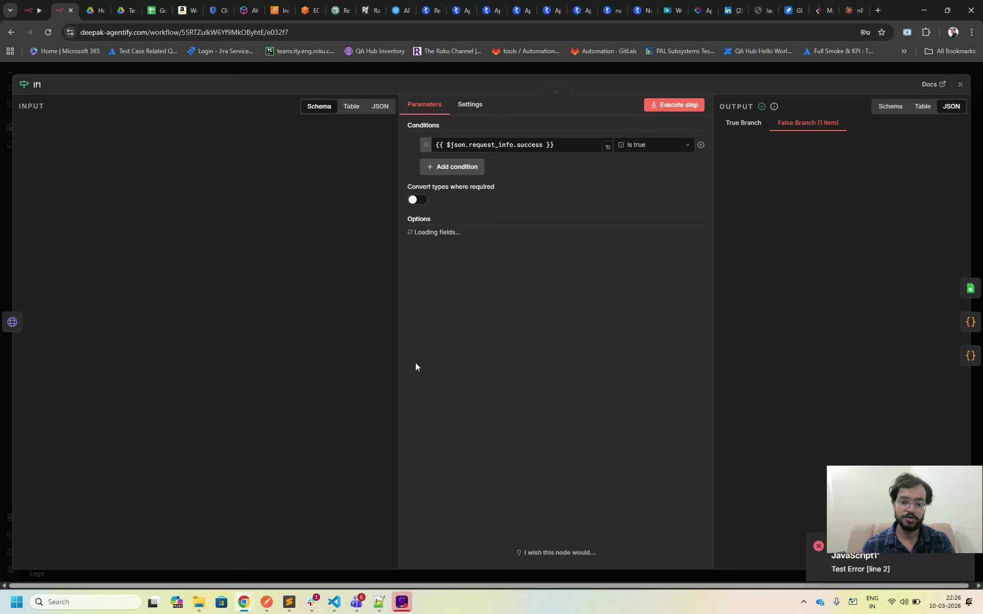
click(959, 85)
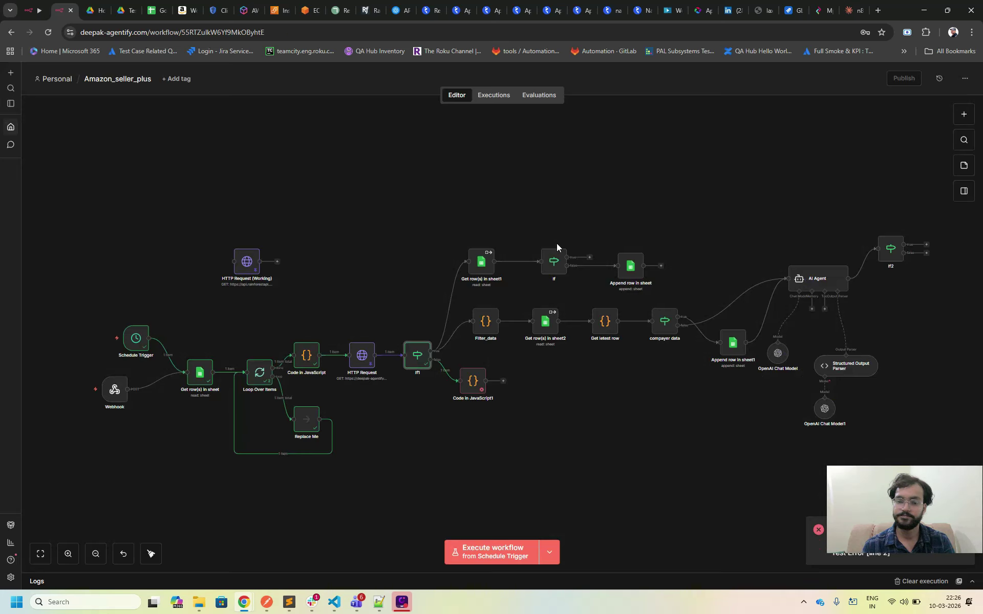
Step: Set request_info.success to true in the HTTP Request node's pinned output and execute the workflow from the Schedule Trigger
double_click(367, 361)
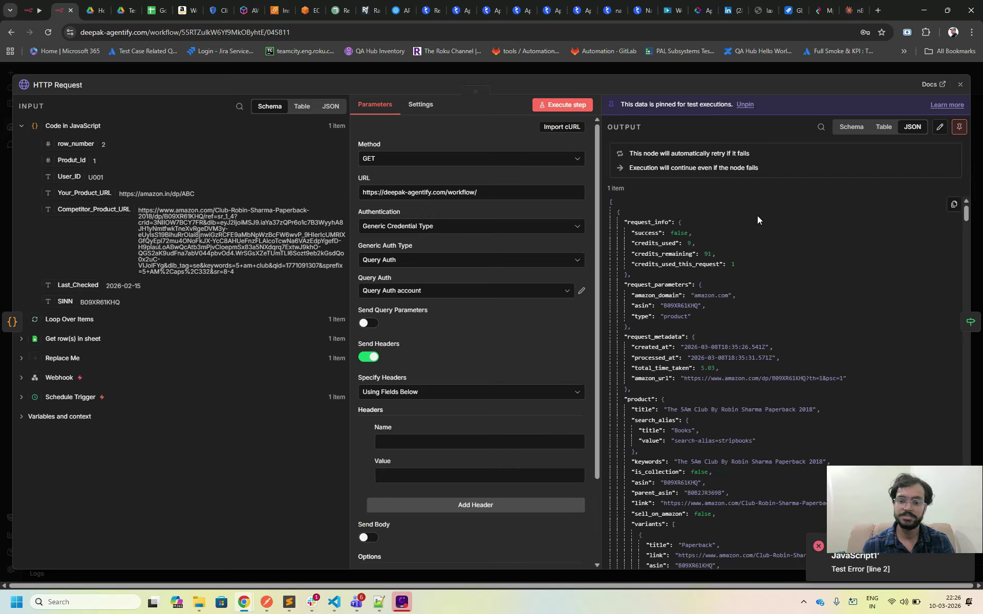
click(957, 132)
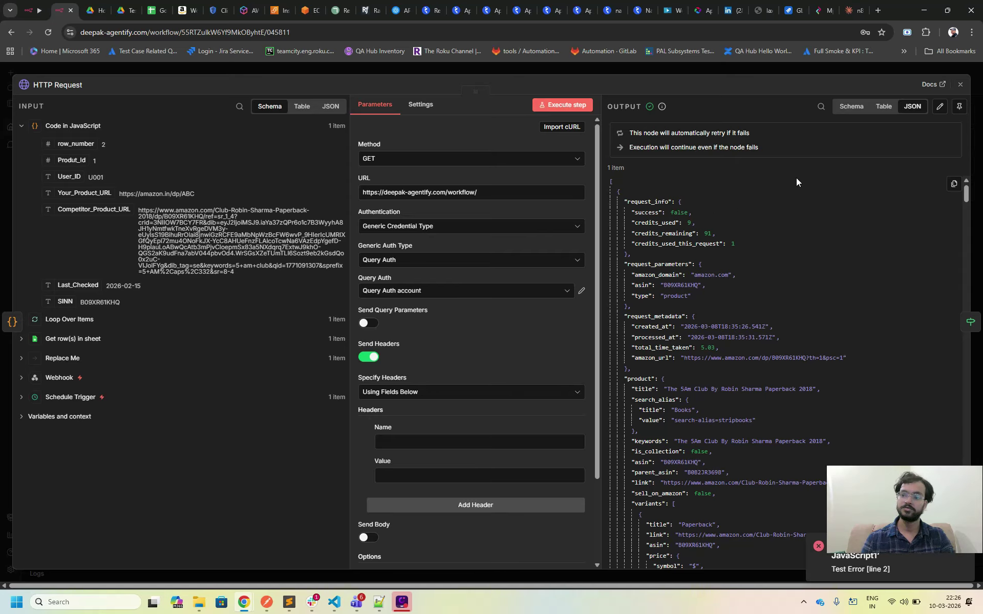
click(940, 106)
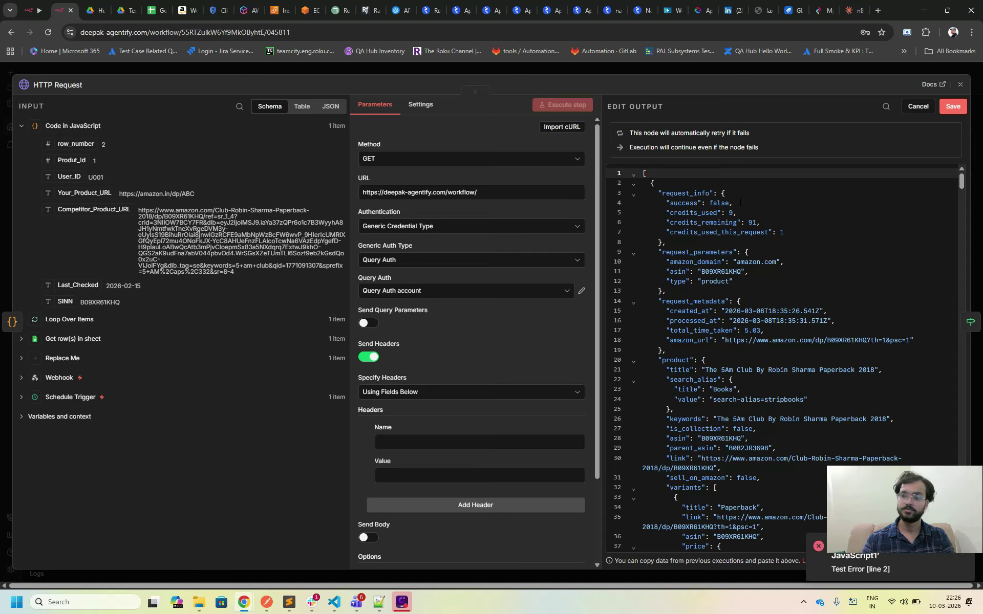
double_click(719, 202)
key(BackSpace)
text(true)
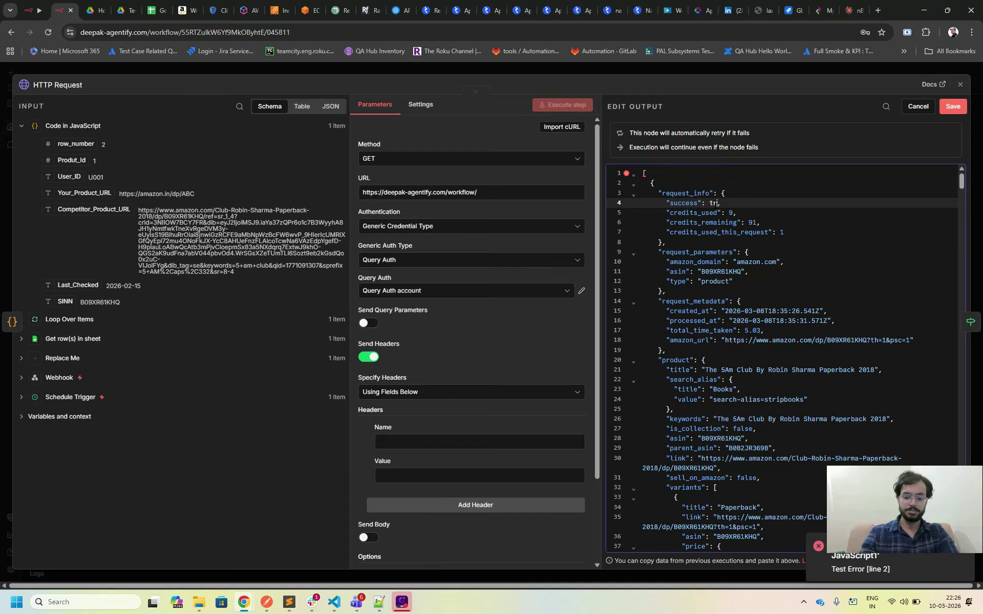
click(949, 108)
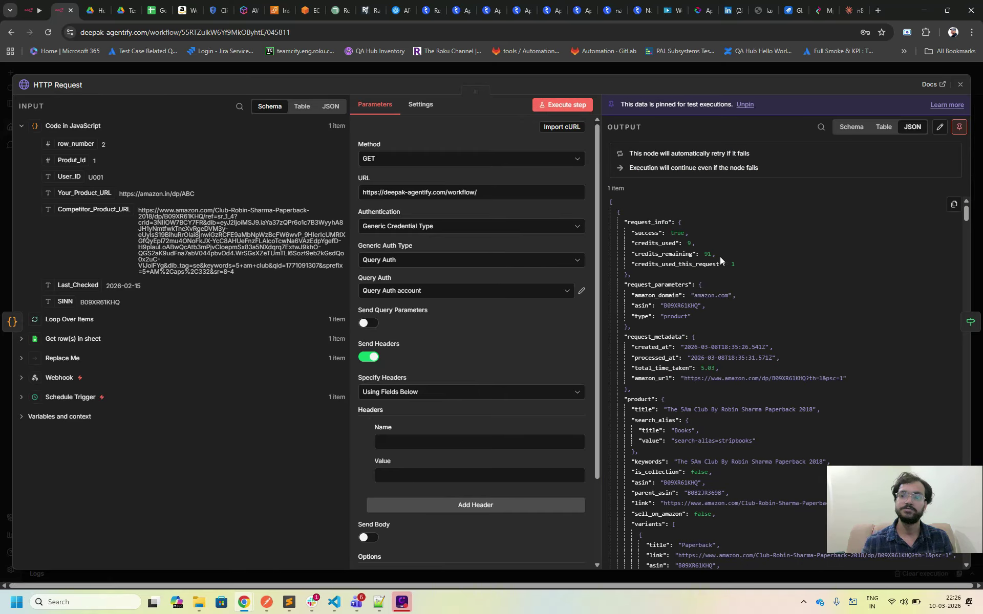
click(960, 84)
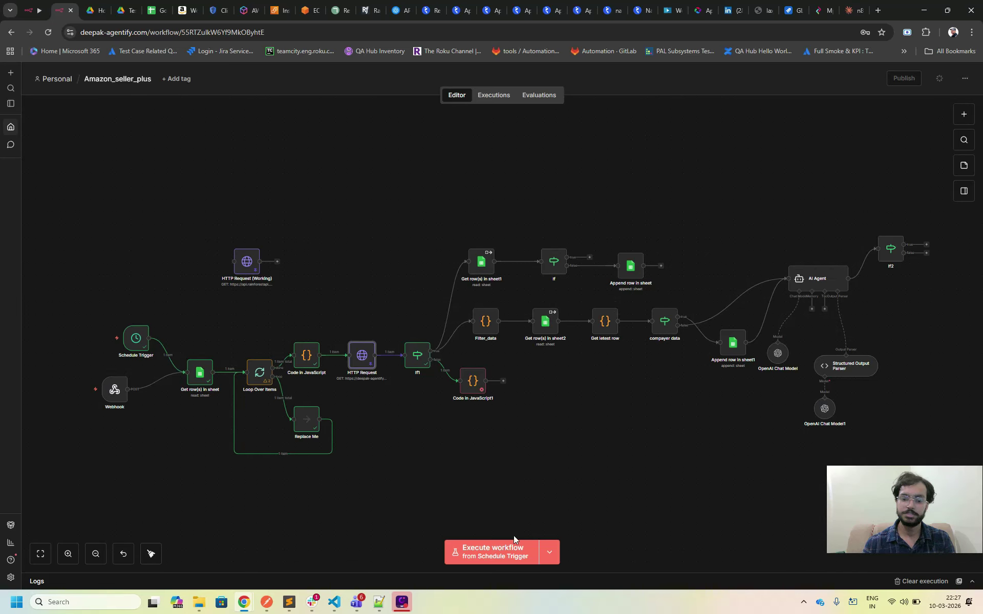
click(483, 564)
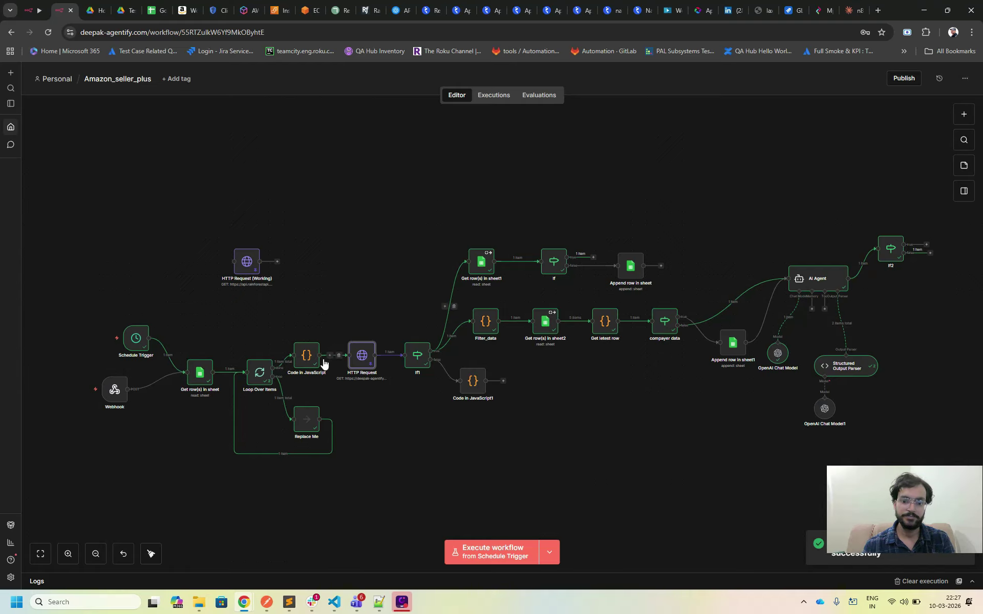
Step: Set request_info.success to false in the HTTP Request node's pinned output and save the edited data
double_click(354, 358)
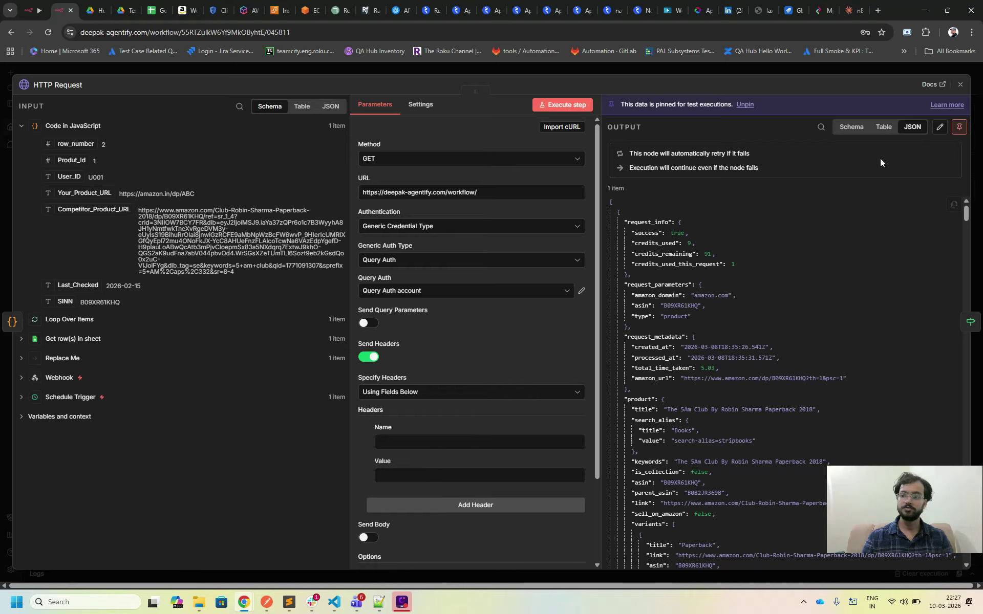
click(937, 126)
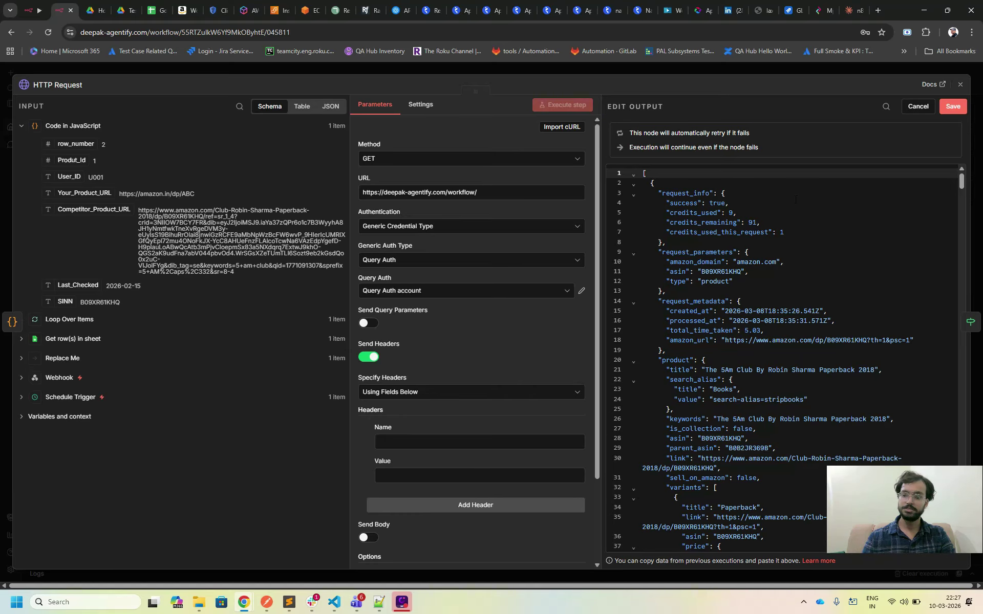
double_click(719, 203)
key(BackSpace)
text(false)
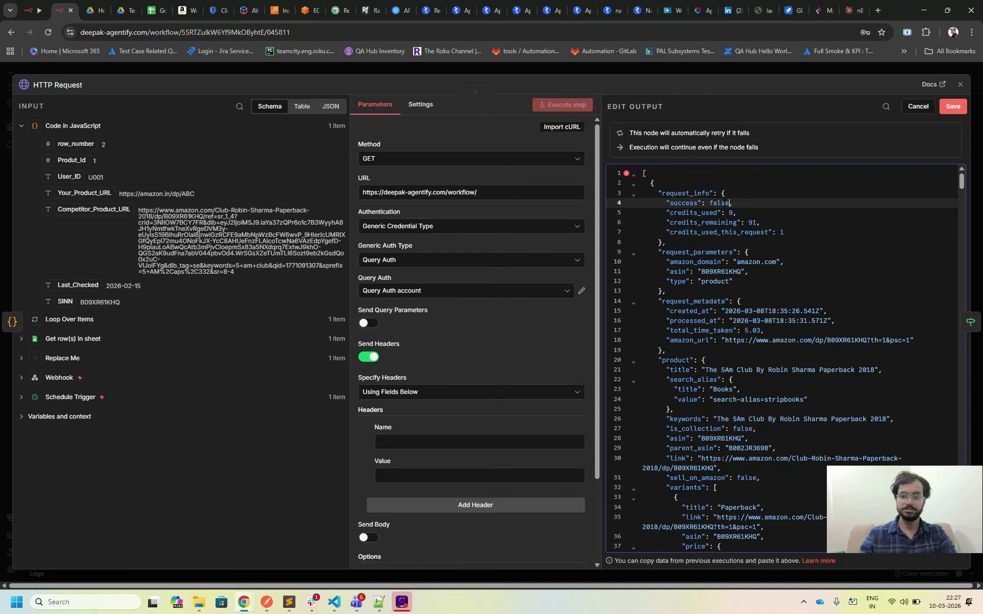
click(953, 106)
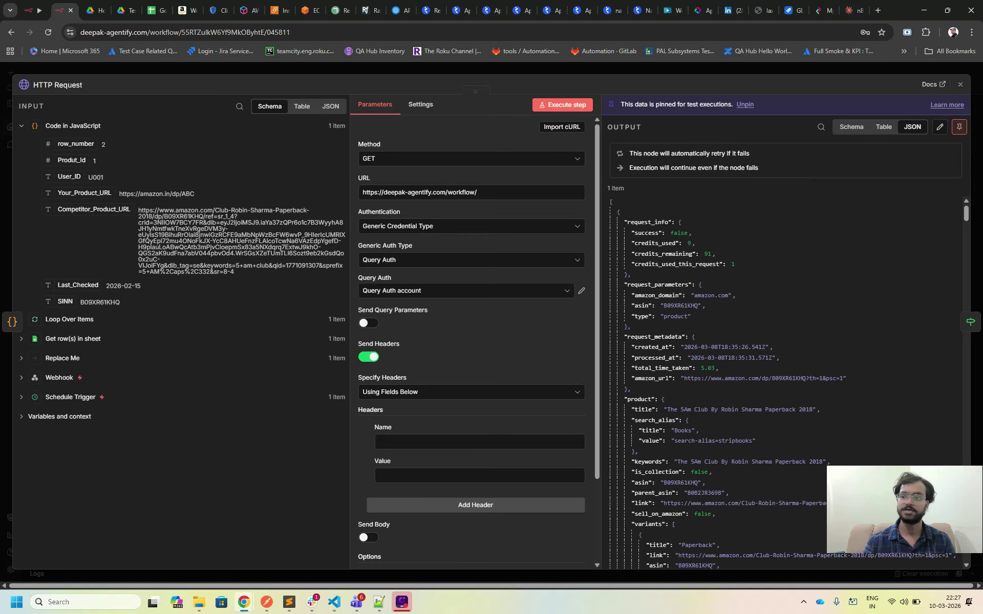
click(961, 84)
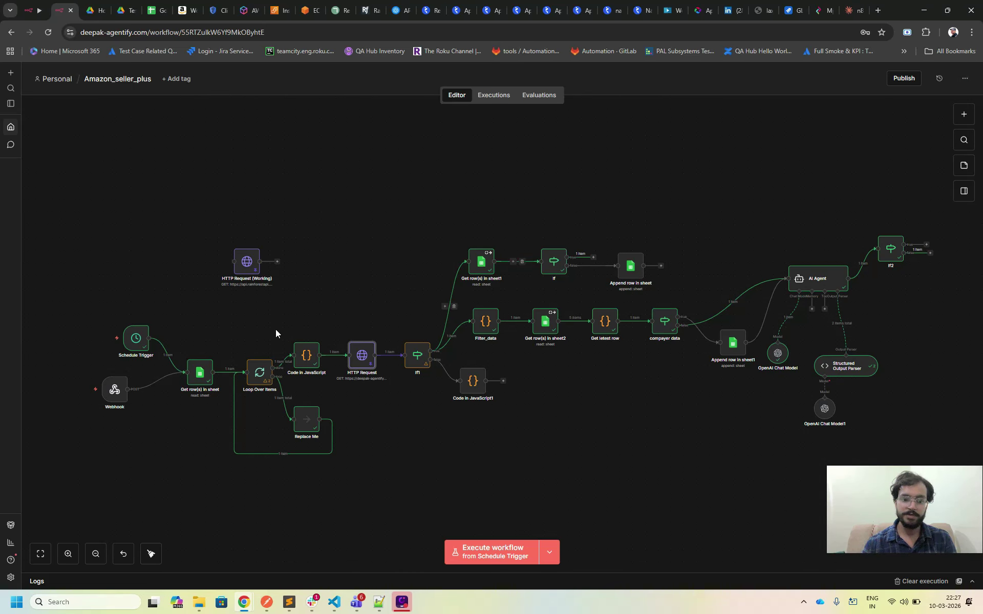
Step: Configure the Schedule Trigger to run every 2 minutes
click(137, 347)
double_click(138, 346)
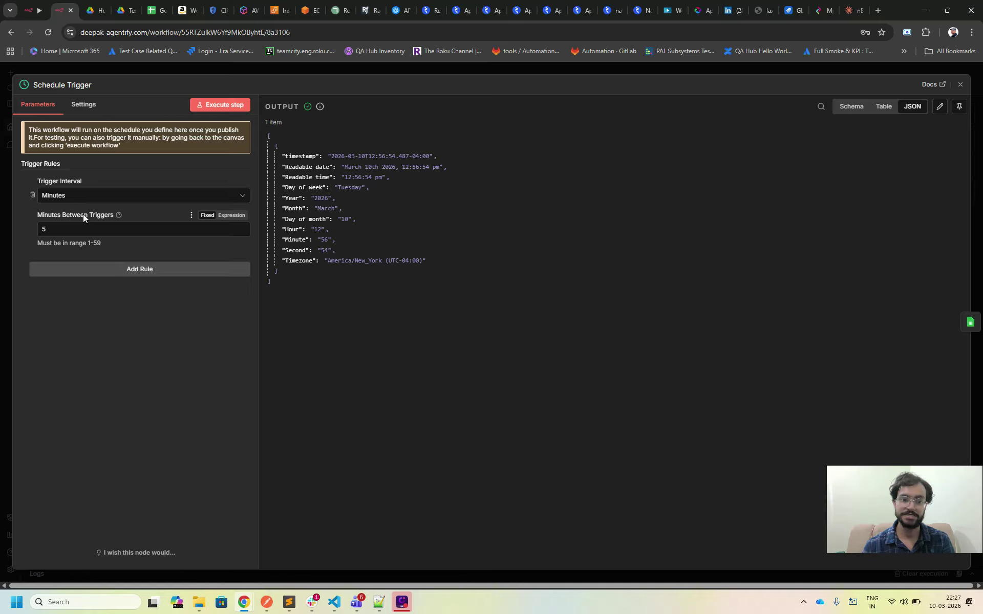
click(79, 201)
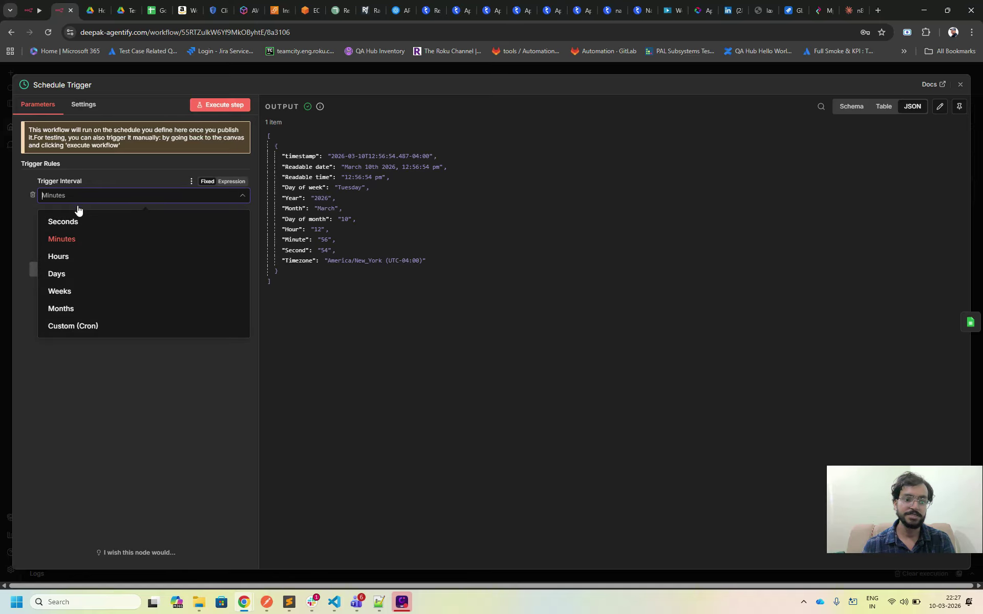
click(77, 239)
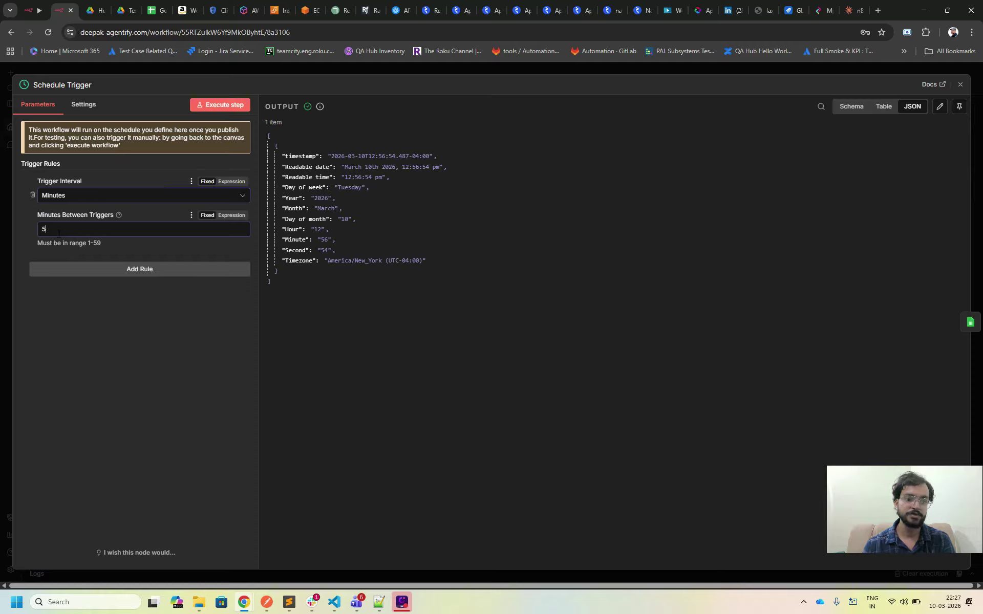
key(BackSpace)
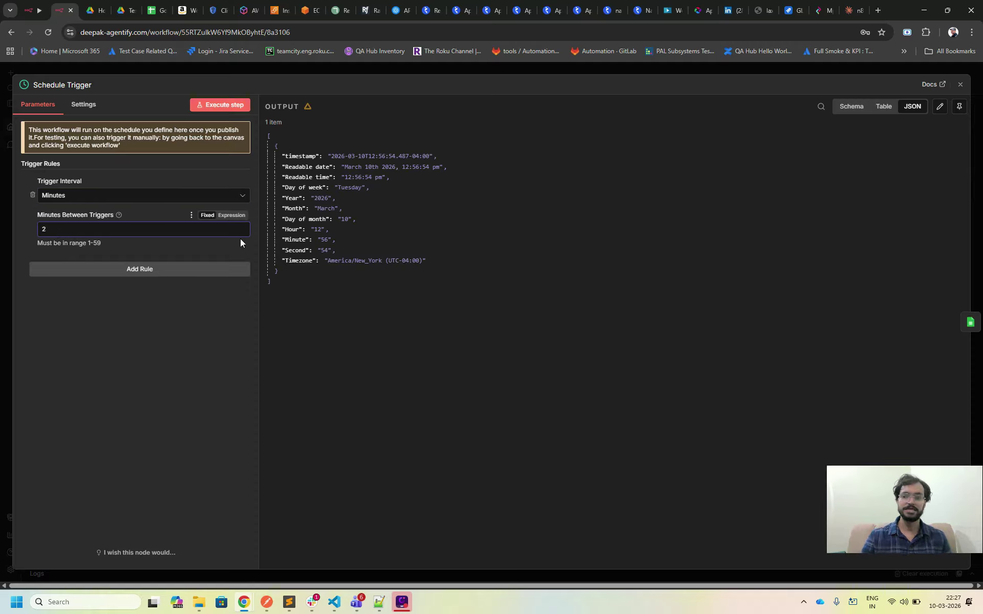
click(960, 85)
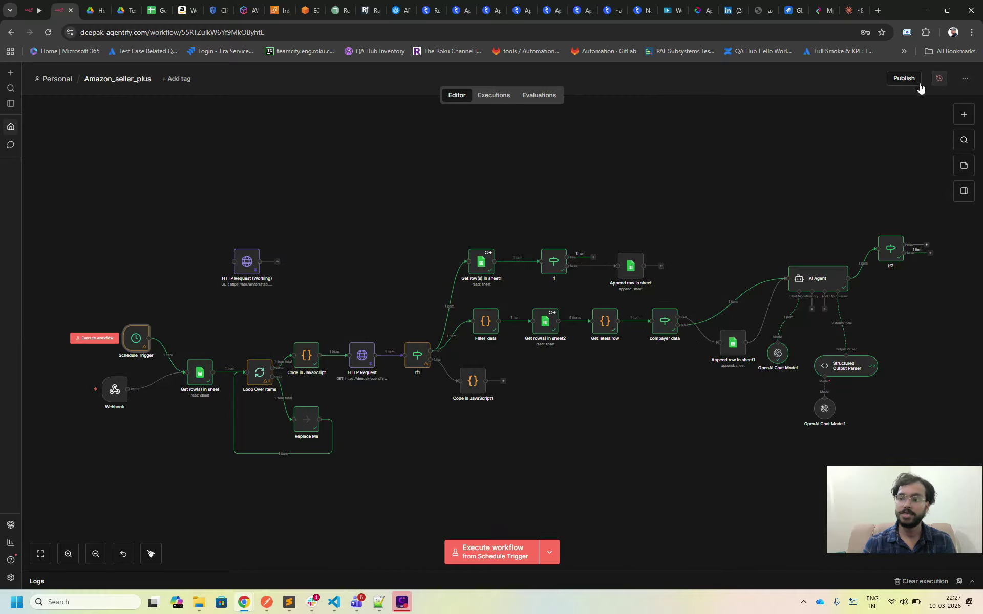
Step: Publish the Amazon_seller_plus workflow under the suggested version name
click(904, 78)
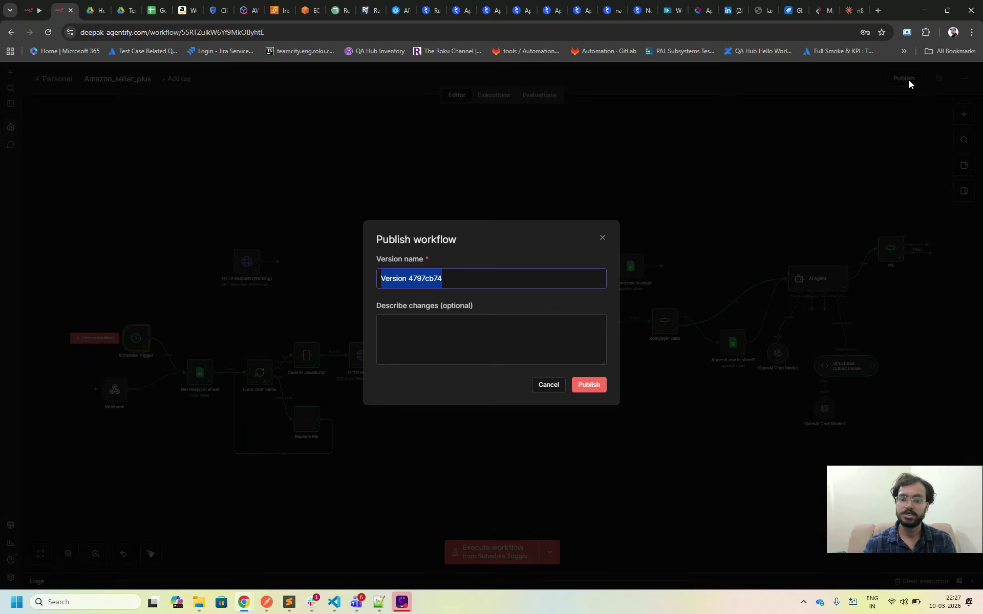
click(589, 383)
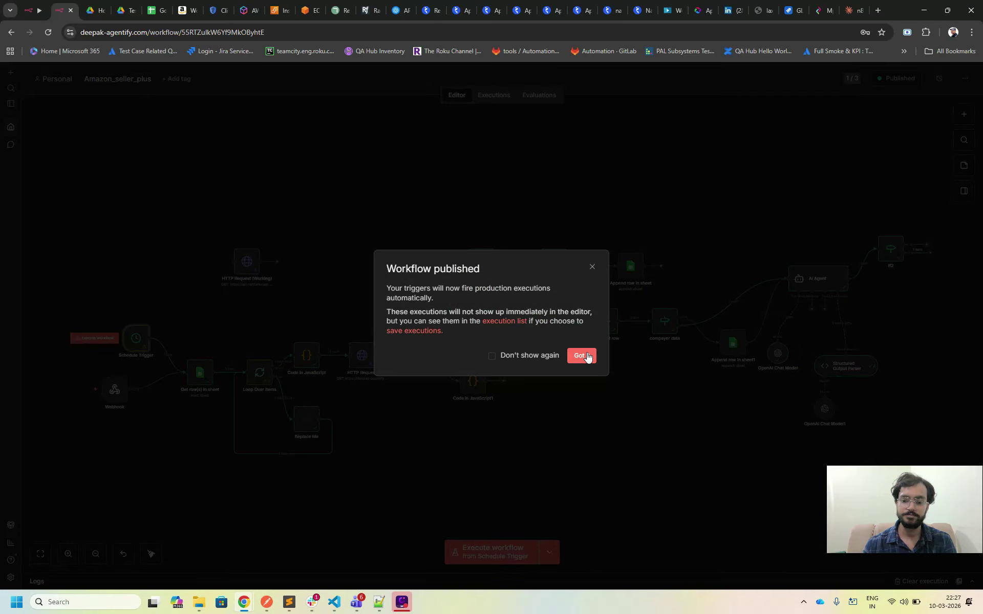
click(581, 356)
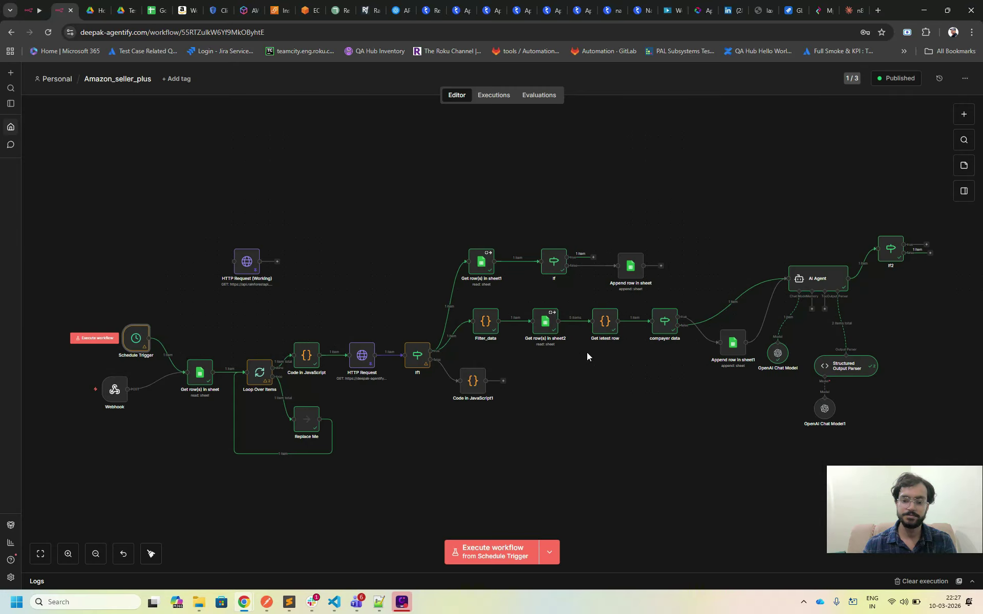
Step: Check the execution histories of Amazon_seller_plus and Global Error Handling, and open the newest scheduled run of Amazon_seller_plus
click(493, 97)
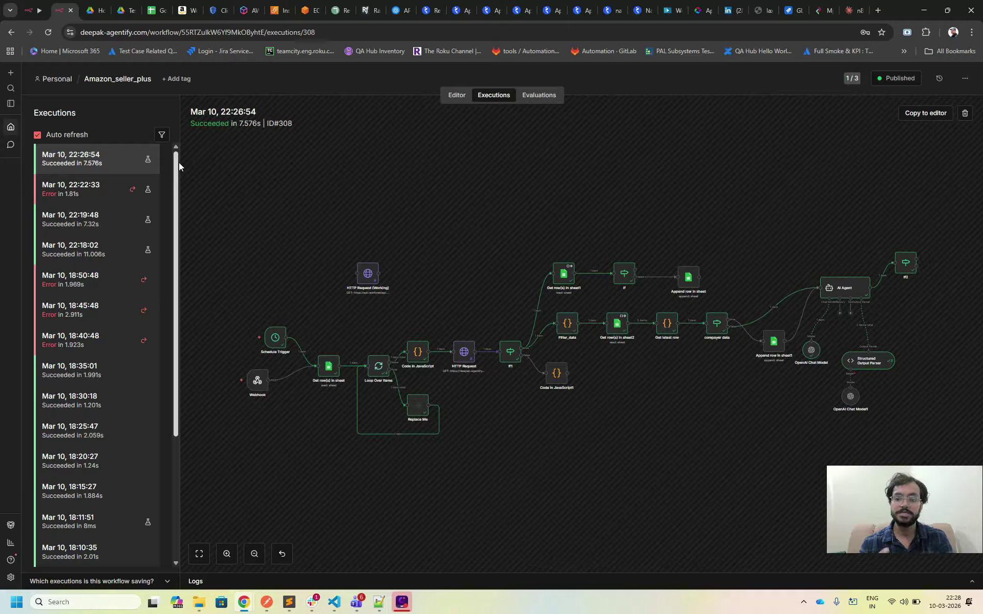
click(30, 12)
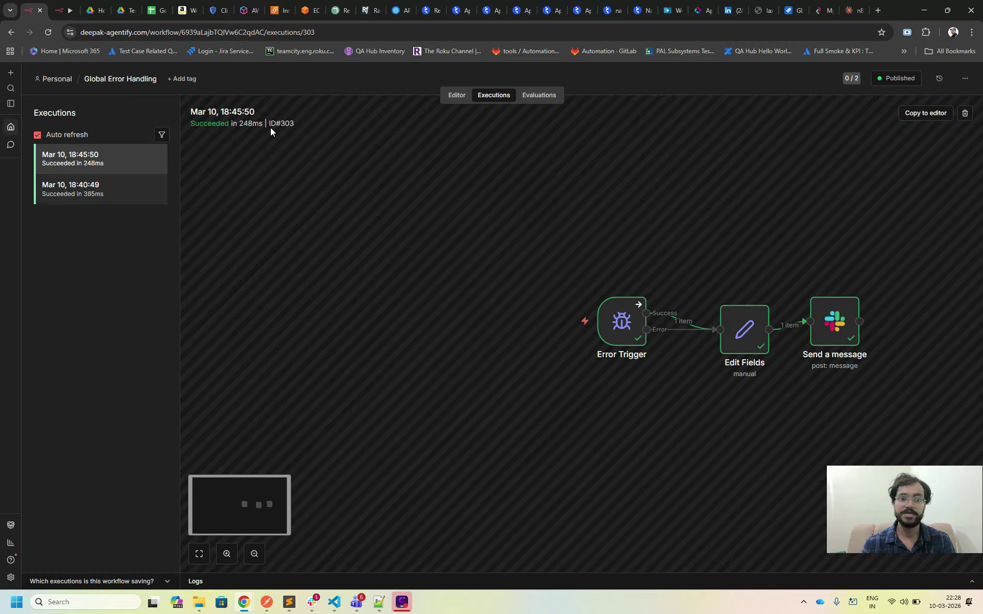
click(63, 11)
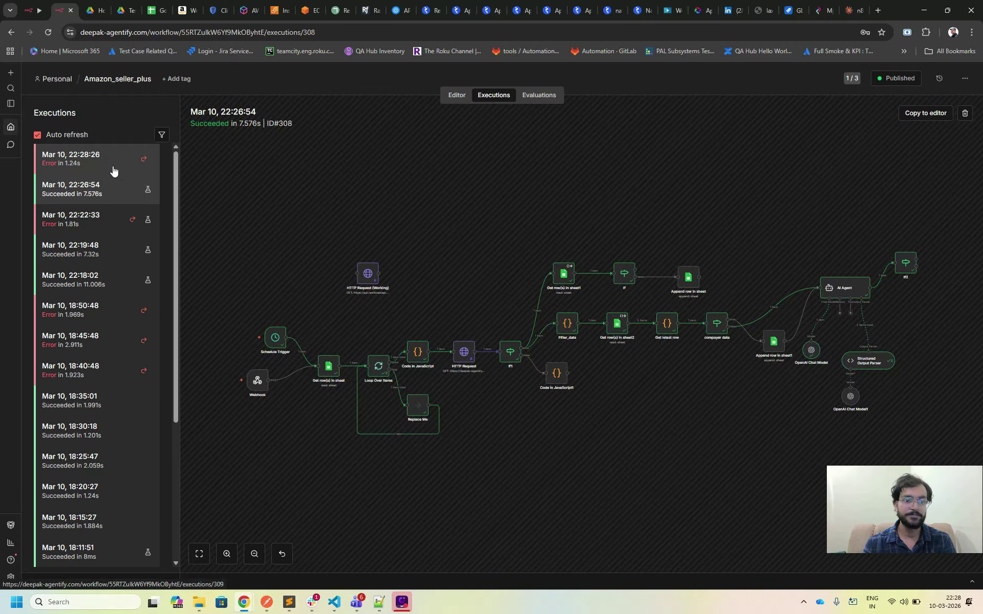
click(114, 170)
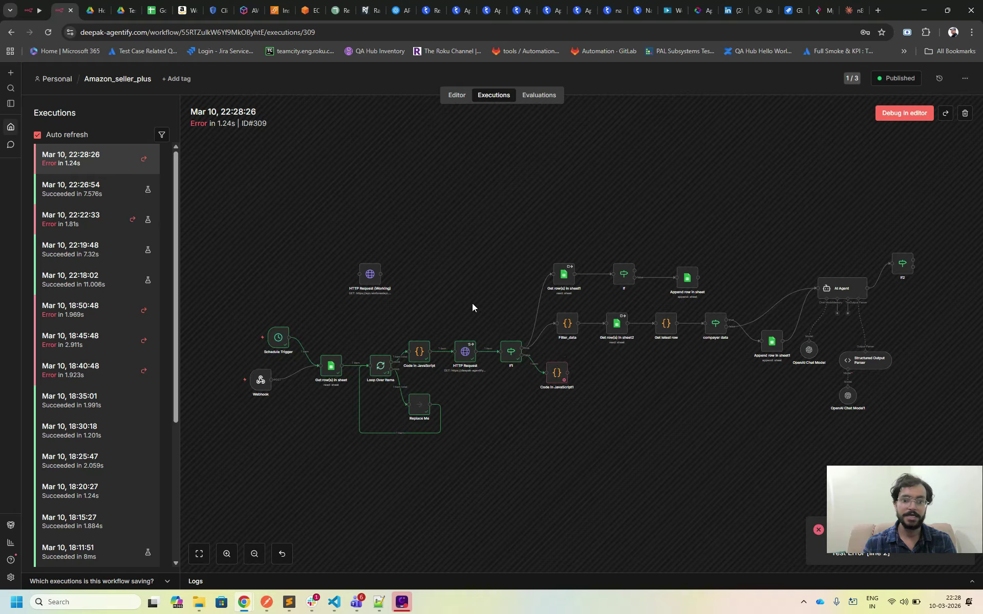
Step: Reload the Global Error Handling execution history and switch to Slack to check the newest error alert
click(29, 10)
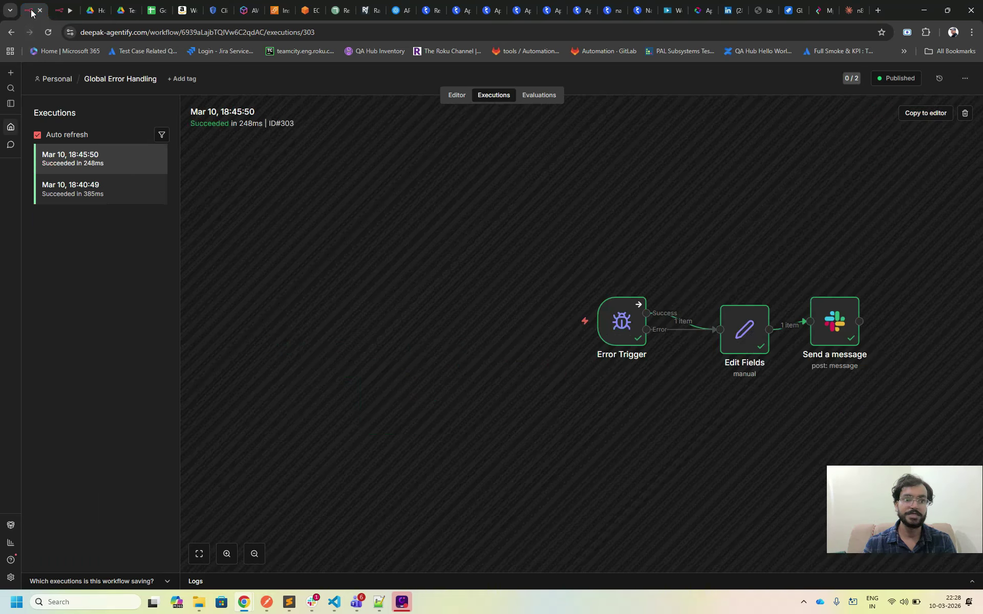
click(107, 32)
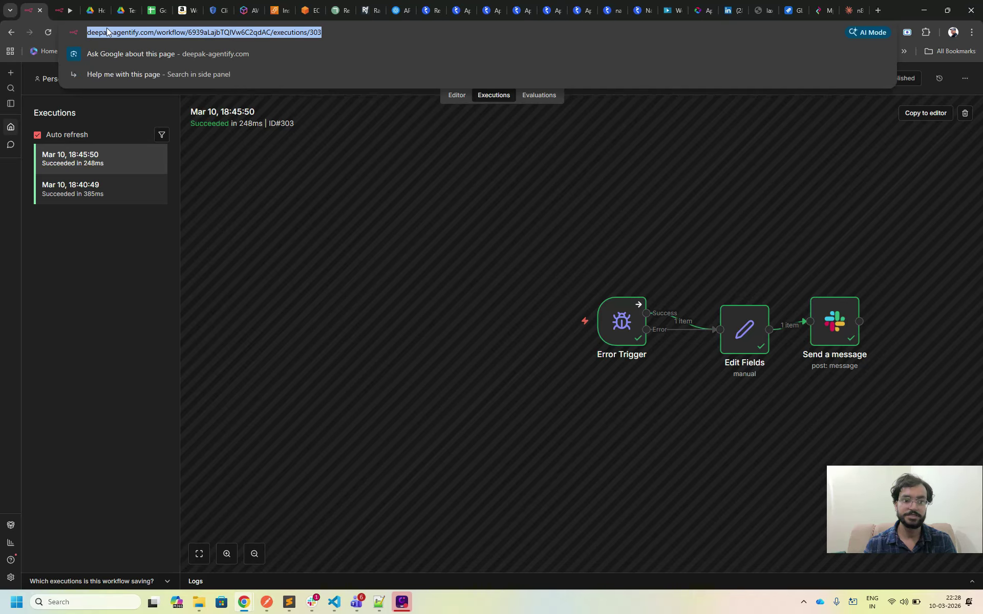
key(Return)
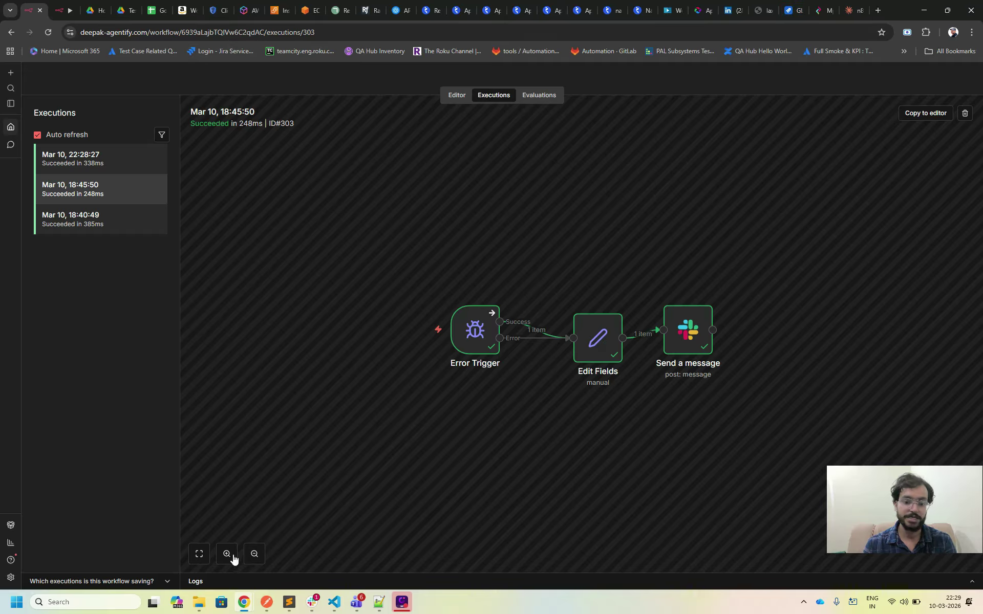
mouse_move(244, 601)
click(337, 557)
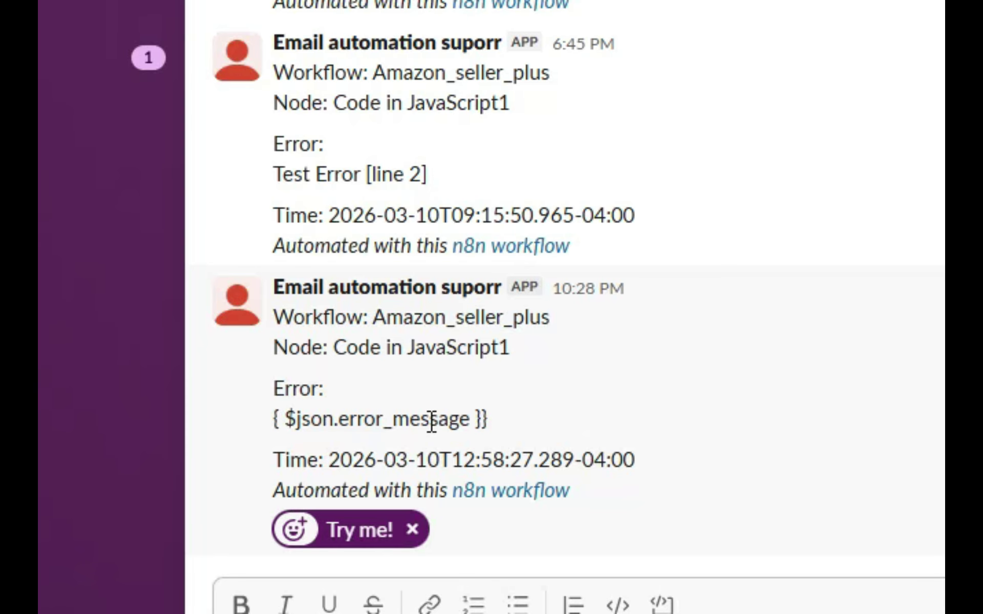
Step: Switch from Slack back to n8n and unpublish the Global Error Handling workflow
click(464, 420)
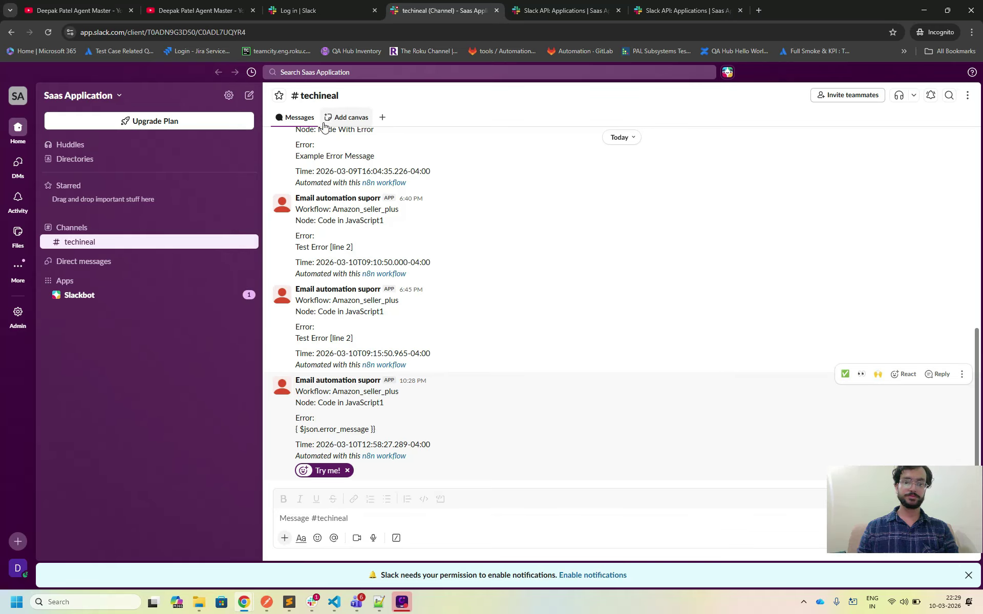
key(alt+Tab)
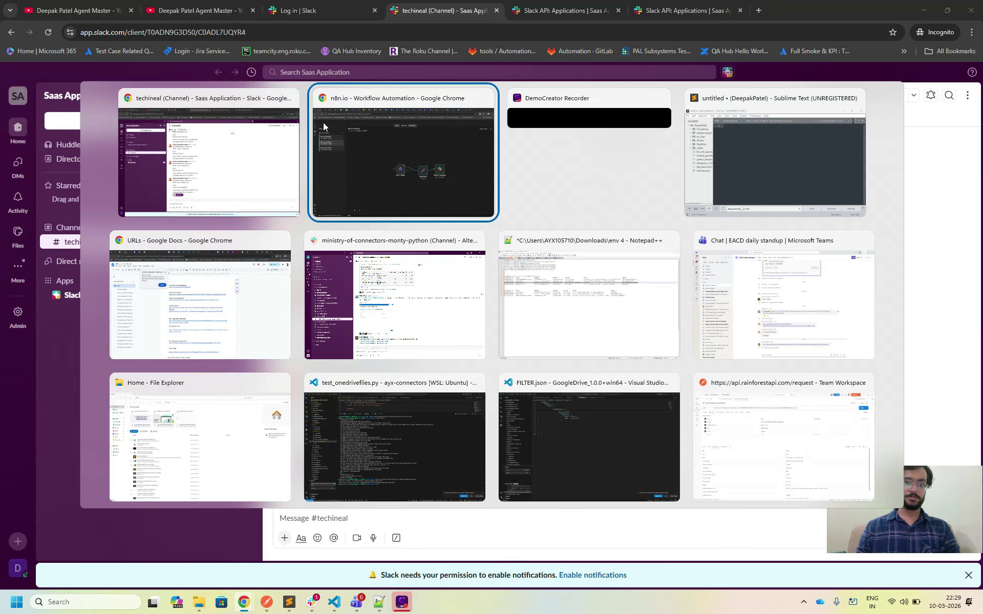
click(324, 122)
click(456, 95)
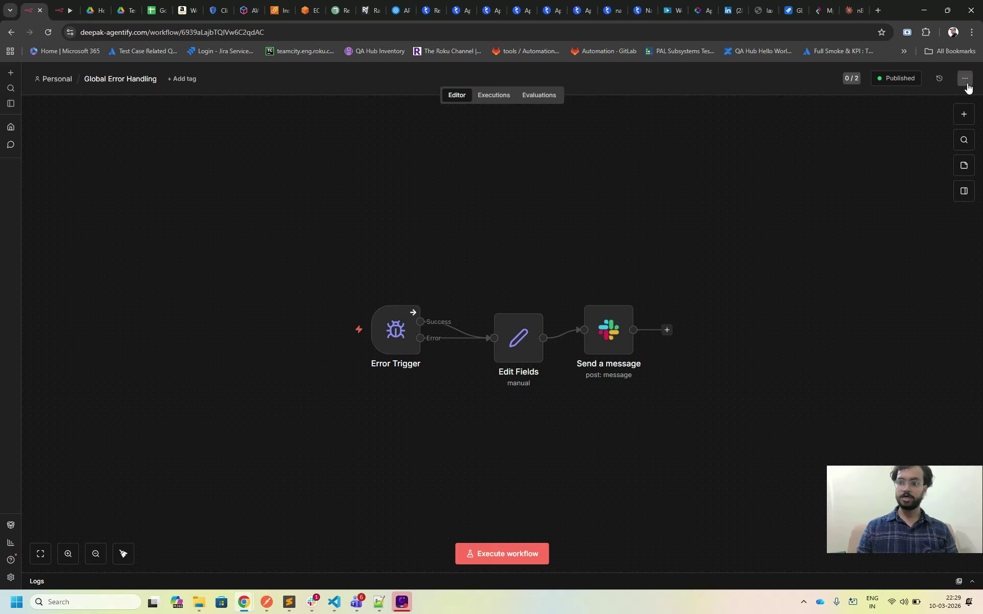
click(965, 79)
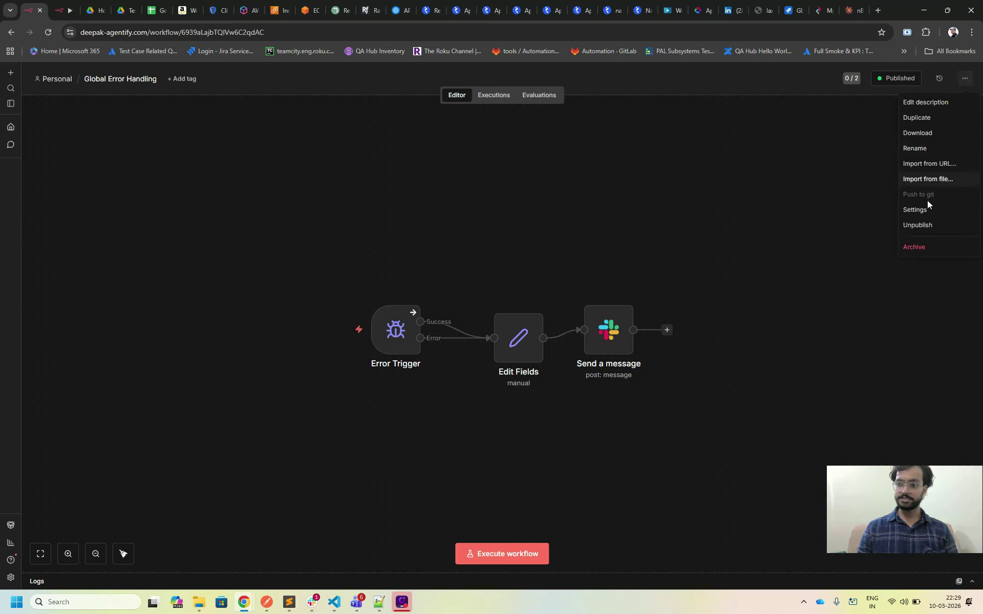
click(919, 226)
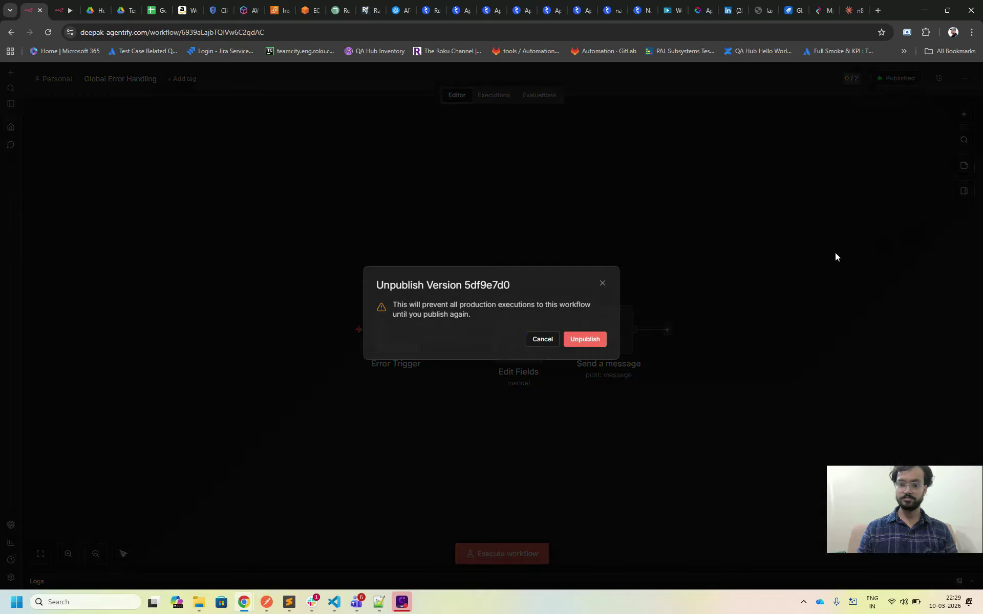
click(597, 339)
Step: Correct the error_message expression in the Edit Fields node to {{ $json.error_message }} by adding its missing opening brace
click(522, 337)
double_click(521, 337)
click(387, 287)
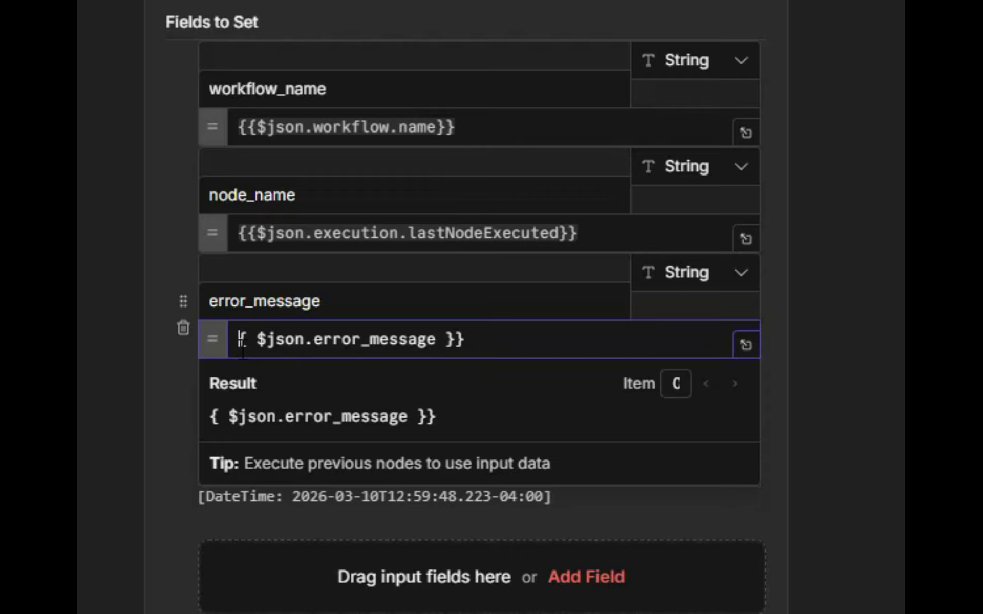
text({)
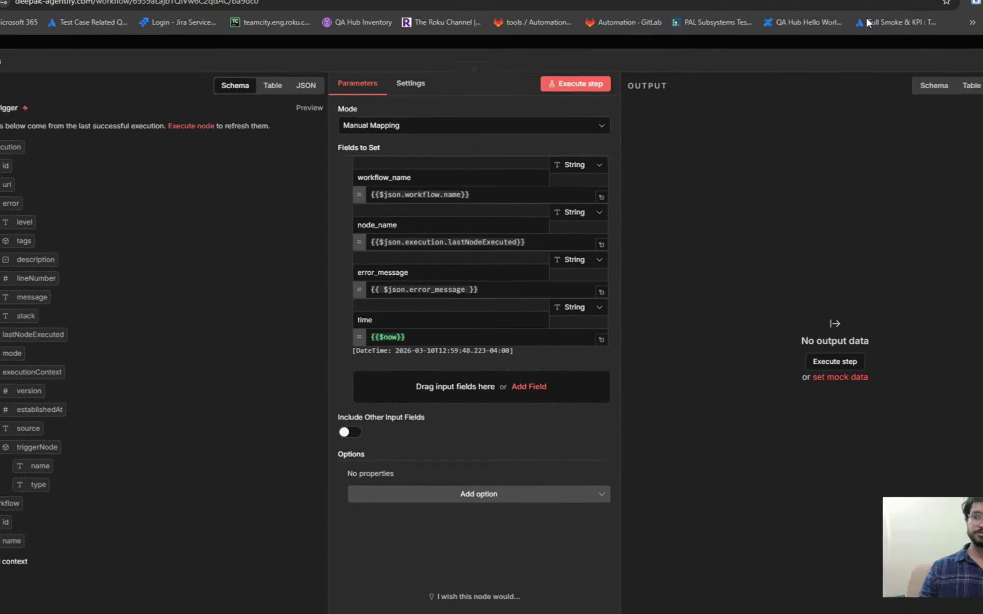
click(963, 82)
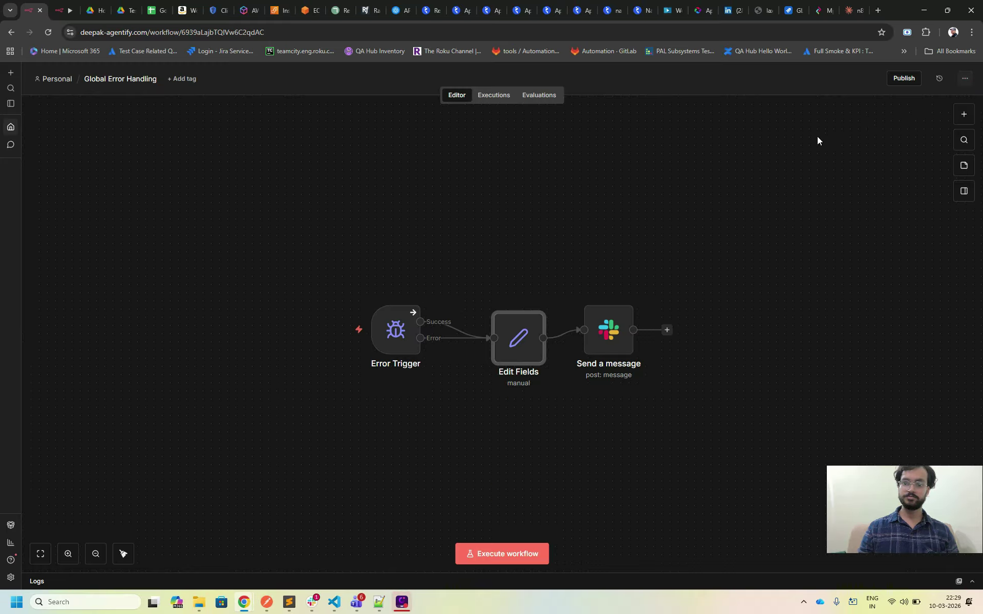
Step: Publish the Global Error Handling workflow with the corrected expression braces
click(898, 79)
click(580, 387)
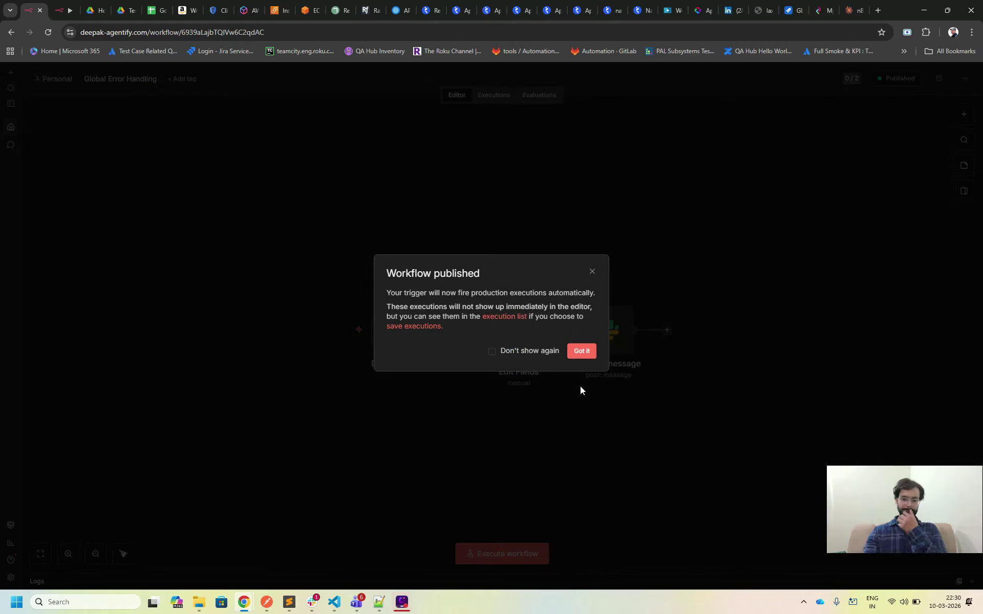
click(583, 351)
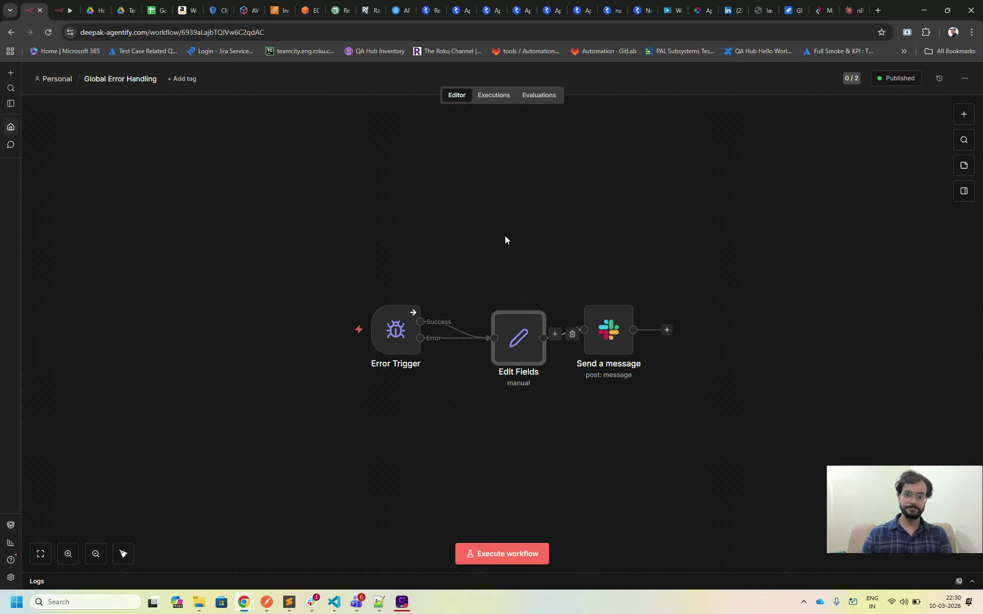
Step: Reload the Global Error Handling execution history and open the newest scheduled run of Amazon_seller_plus
click(496, 97)
click(436, 34)
key(Return)
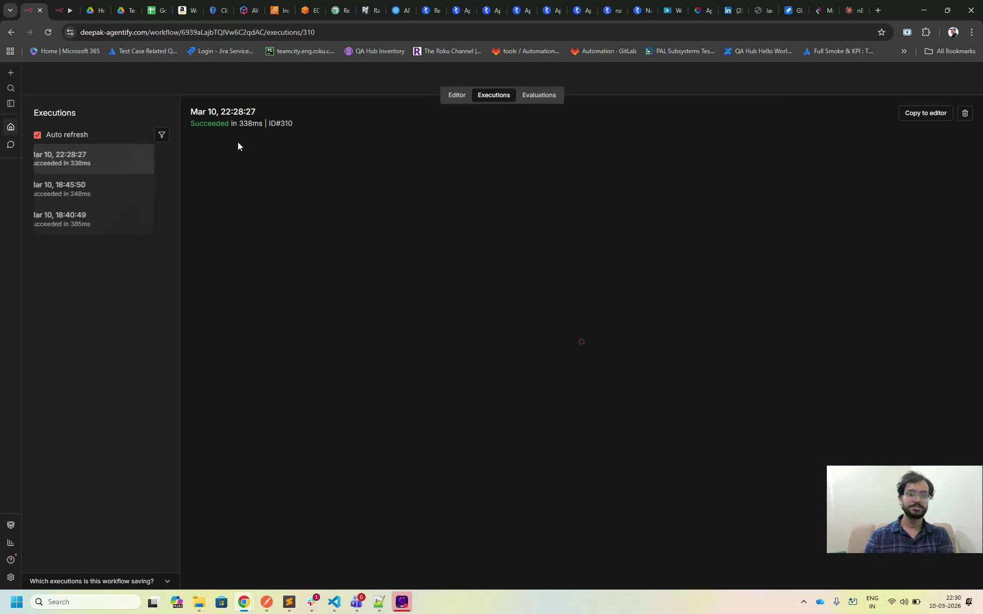
click(62, 11)
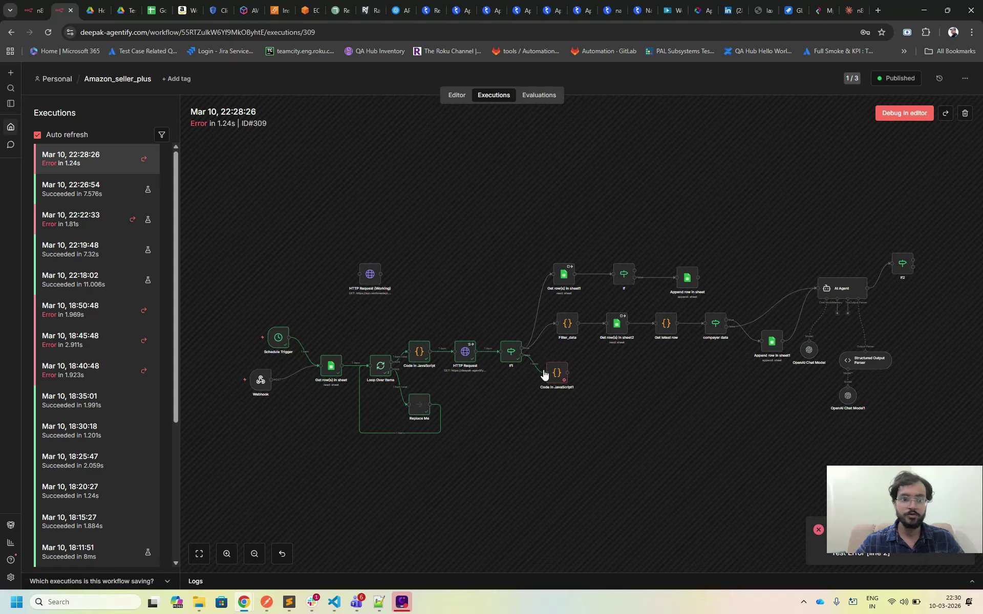
click(964, 78)
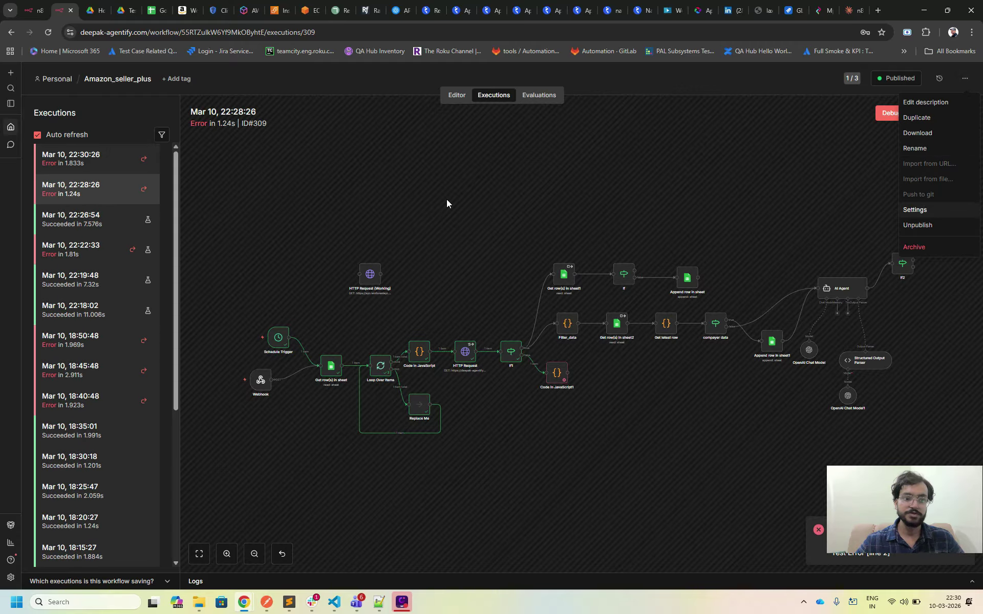
click(105, 160)
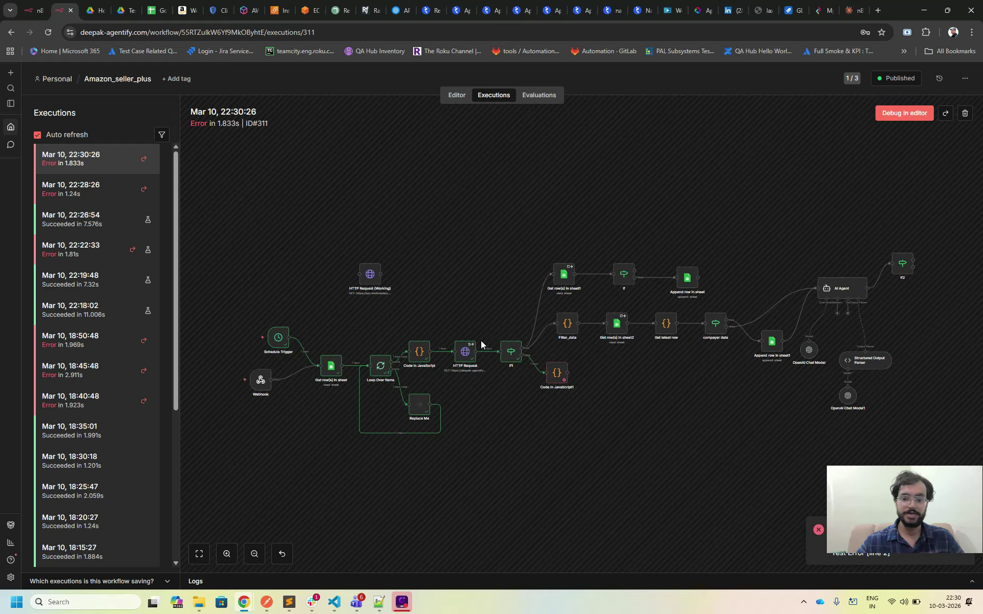
Step: Open the newest run in the reloaded Global Error Handling history and switch to Slack to compare its error alert with earlier ones
click(34, 7)
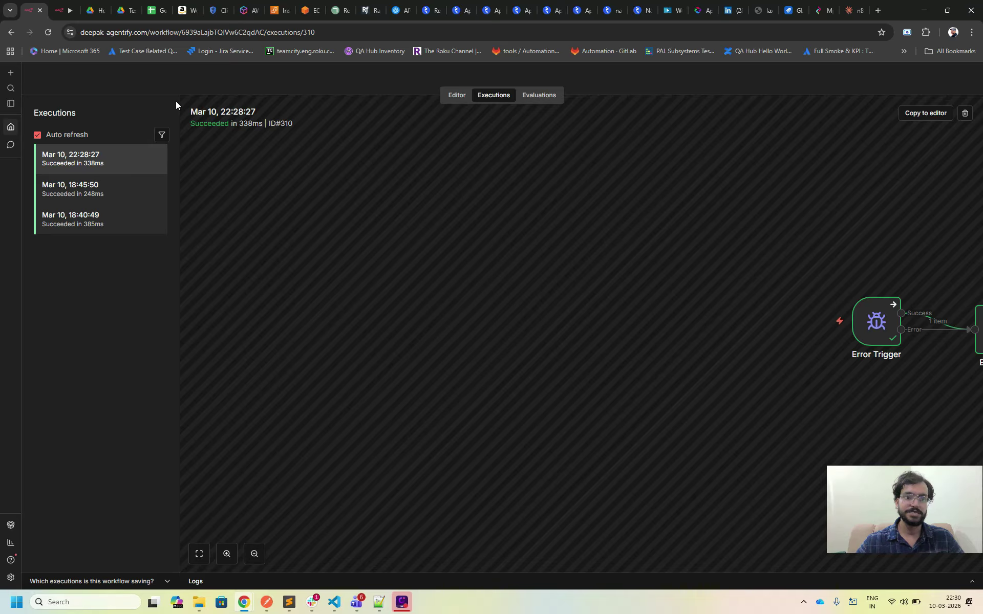
click(47, 32)
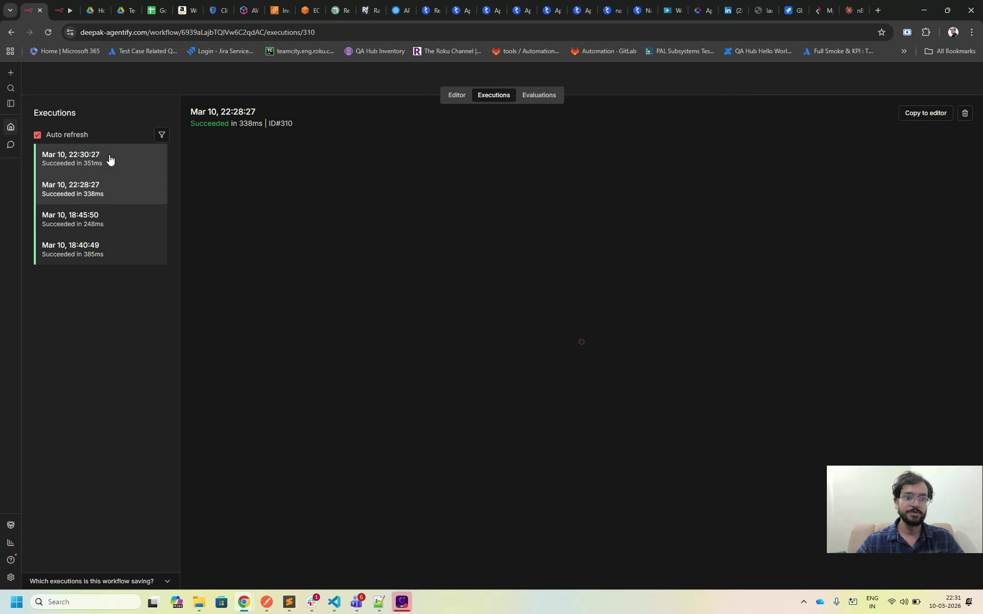
click(109, 159)
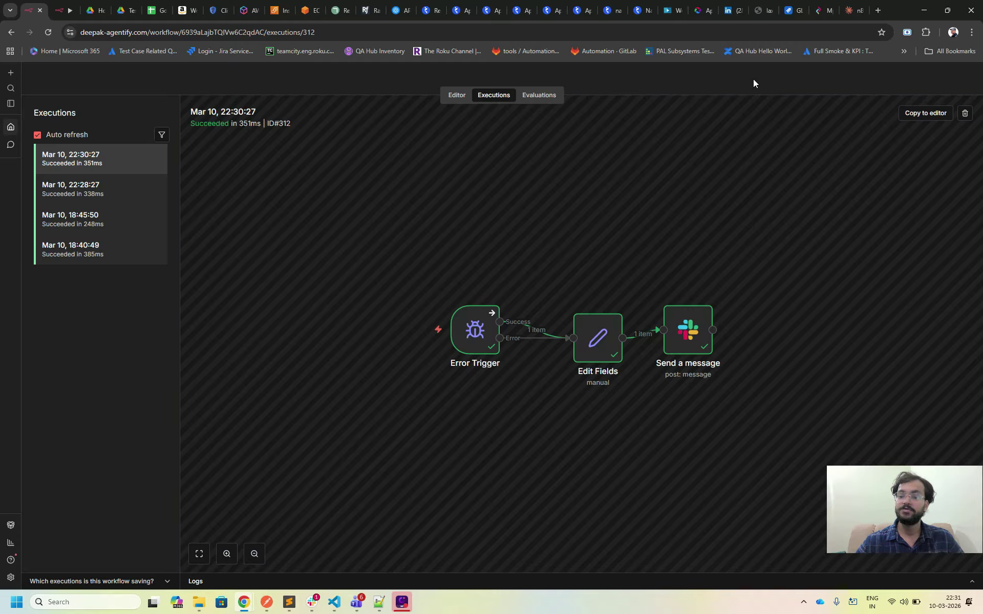
click(312, 601)
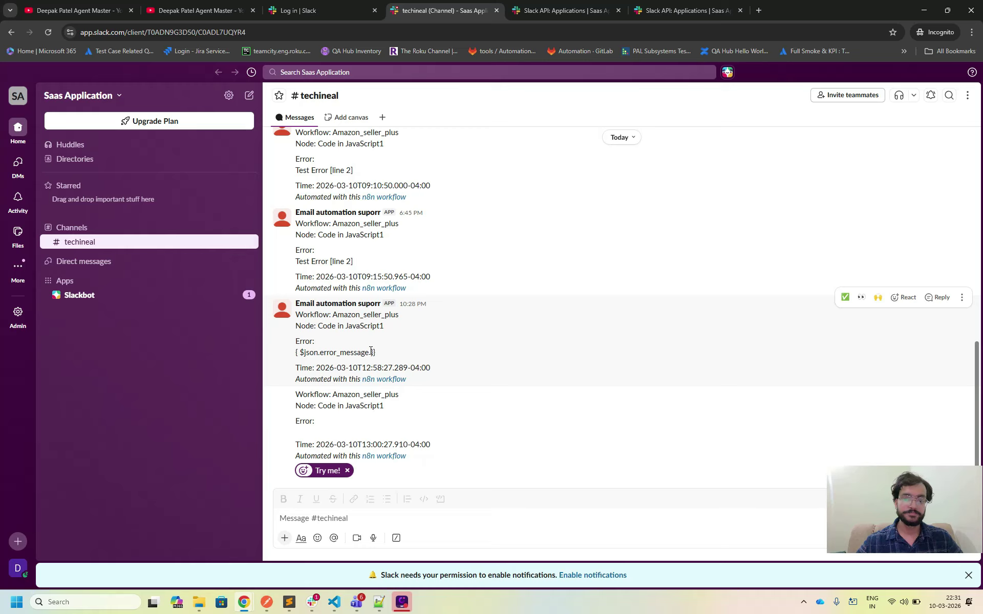
scroll(371, 351, up, 1)
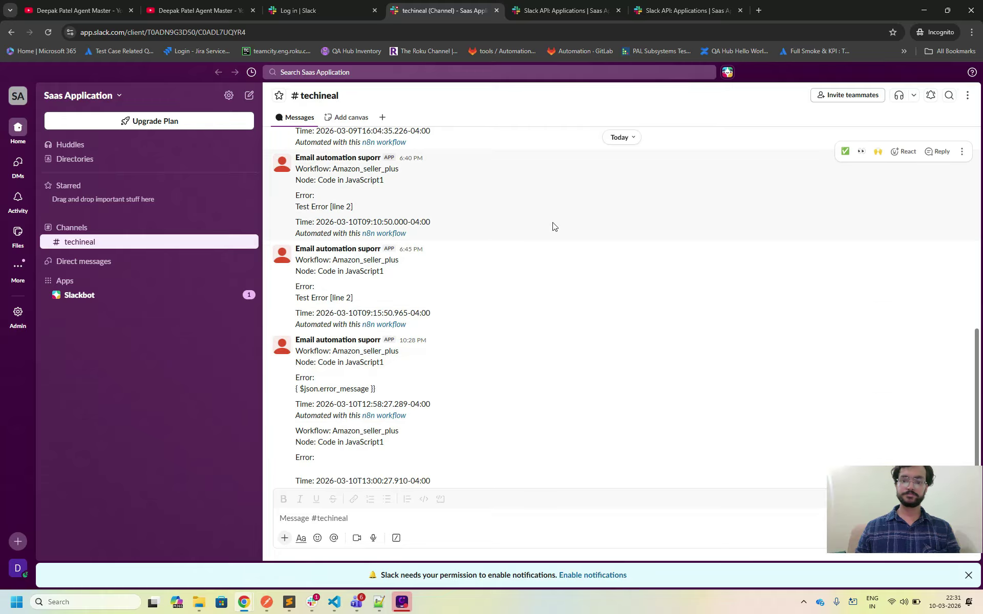
Step: Return to the Global Error Handling editor in n8n and unpublish the workflow for another correction
key(alt+Tab)
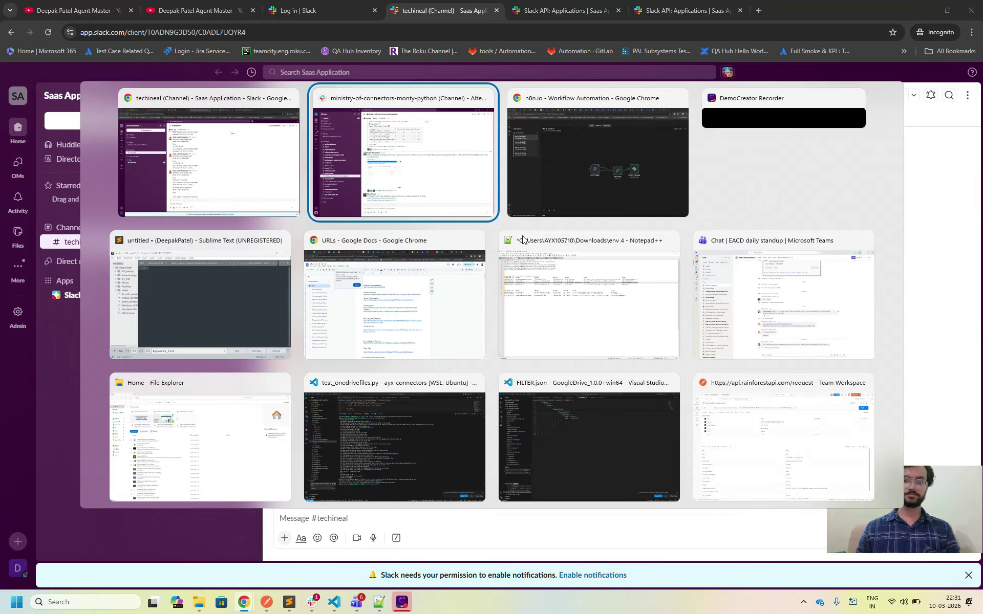
click(516, 198)
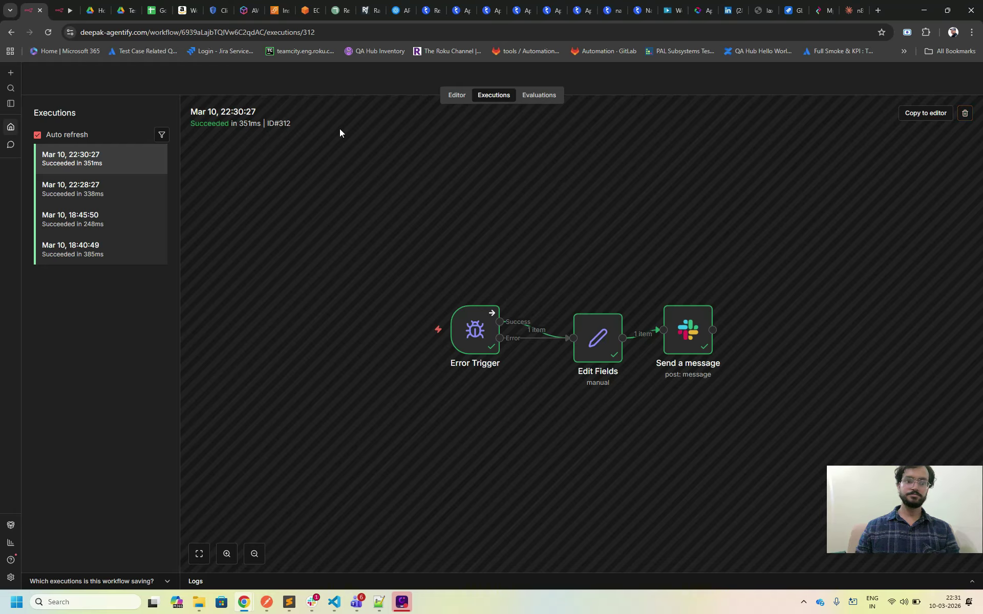
click(450, 95)
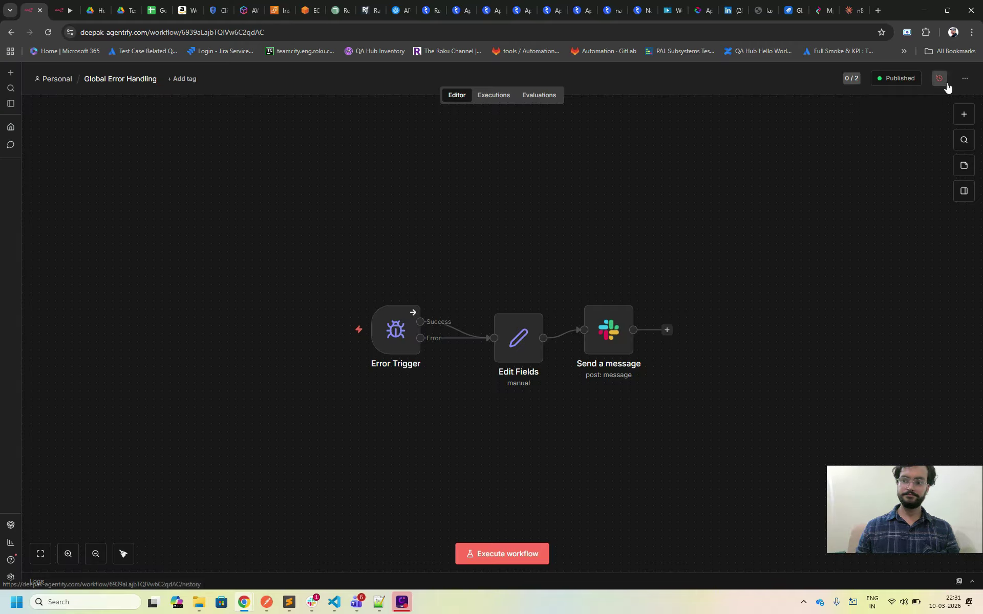
click(966, 79)
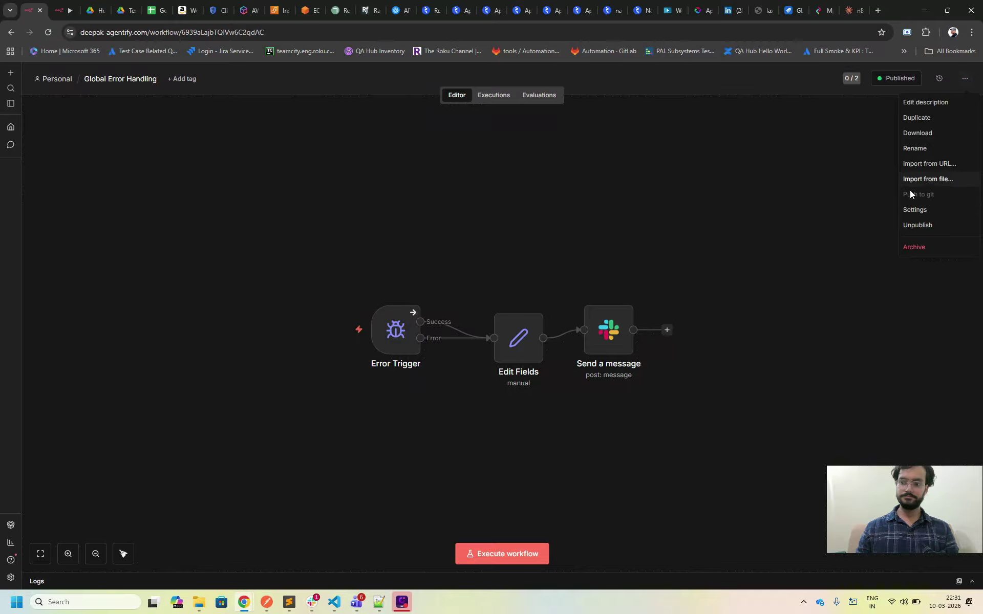
click(917, 225)
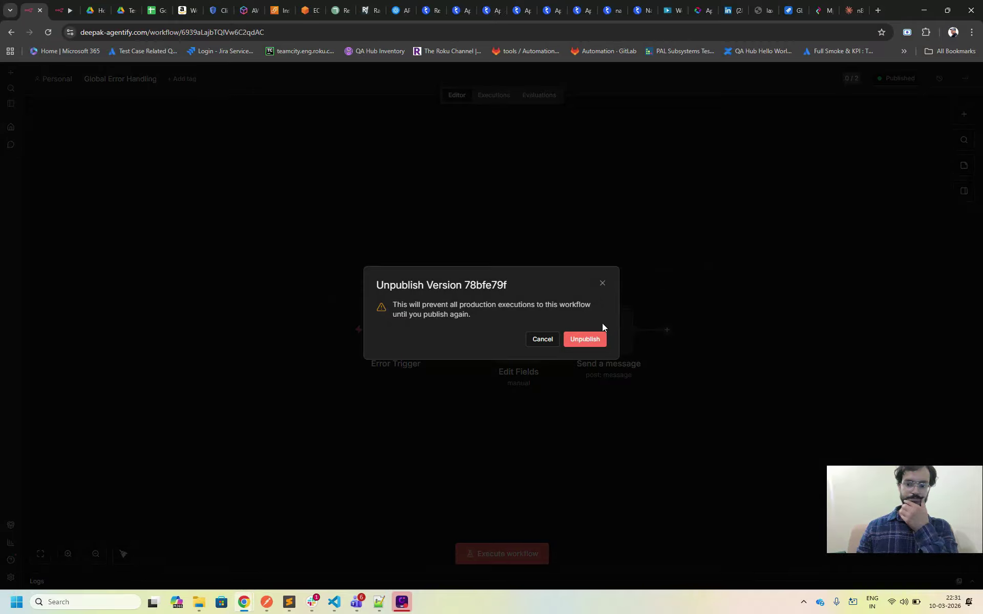
click(590, 340)
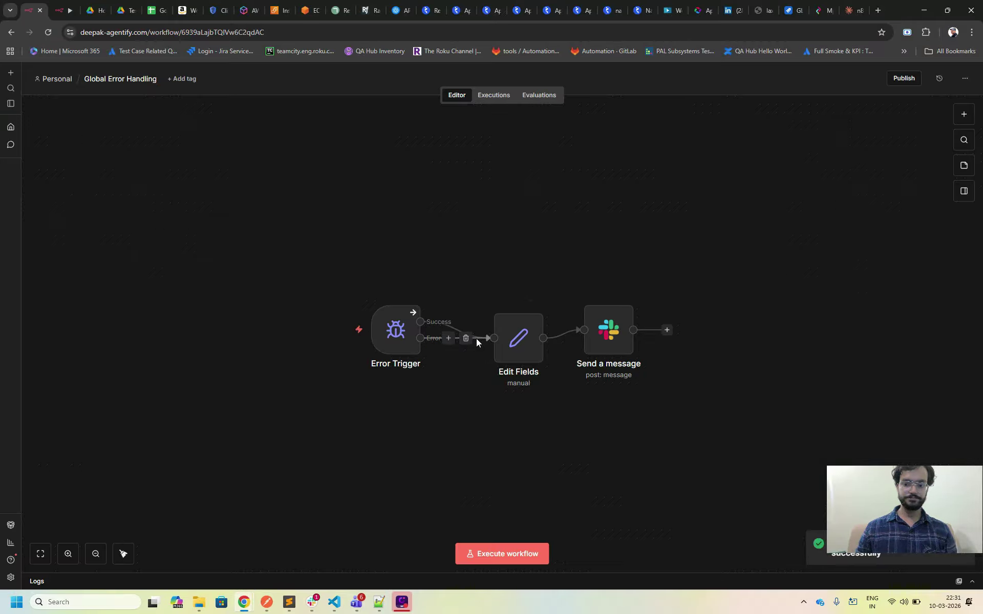
Step: Insert .execution after $json in the error_message expression of the Edit Fields node, matching the path used by node_name
click(528, 330)
double_click(527, 330)
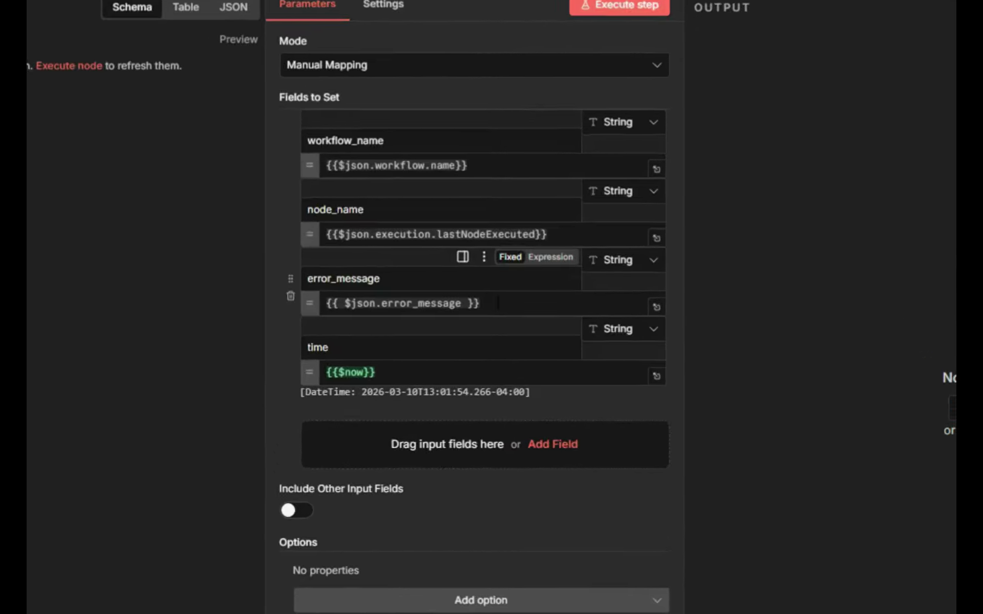
click(479, 284)
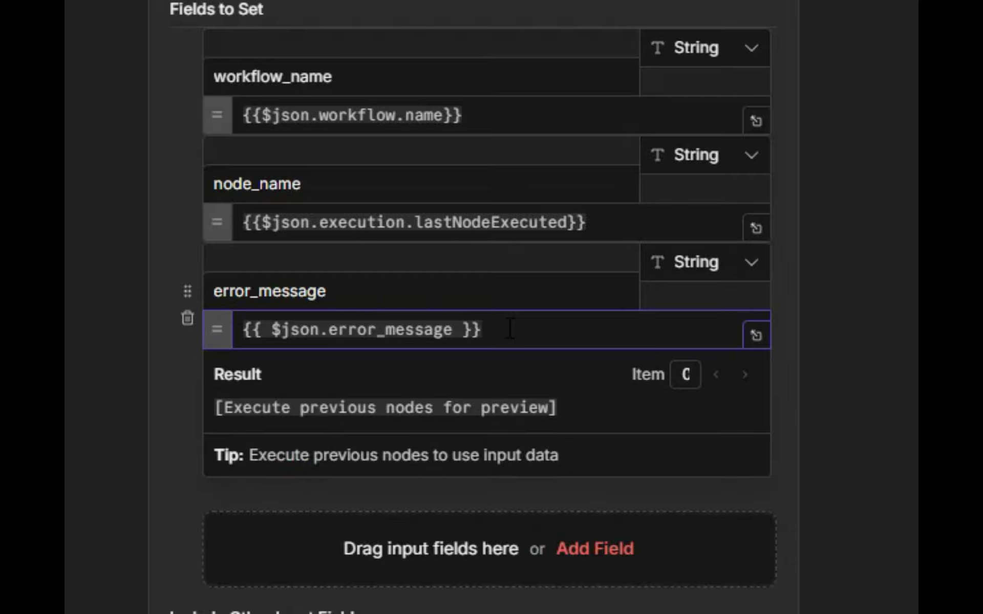
key(Left)
key(Left)
key(Left)
key(Left)
key(Left)
key(Left)
key(Left)
key(Left)
key(Left)
key(Left)
key(Left)
key(Left)
double_click(351, 221)
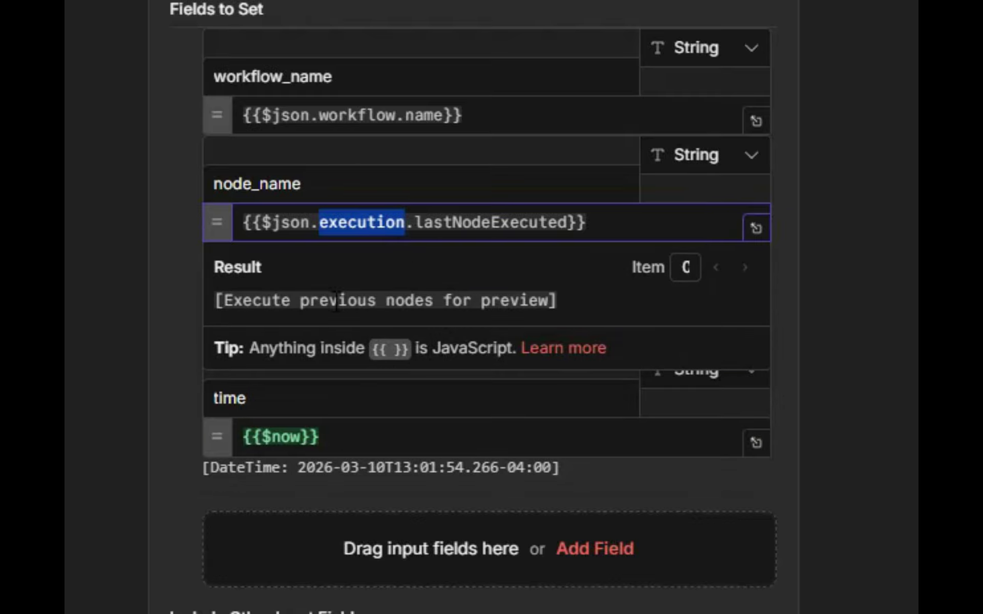
key(Right)
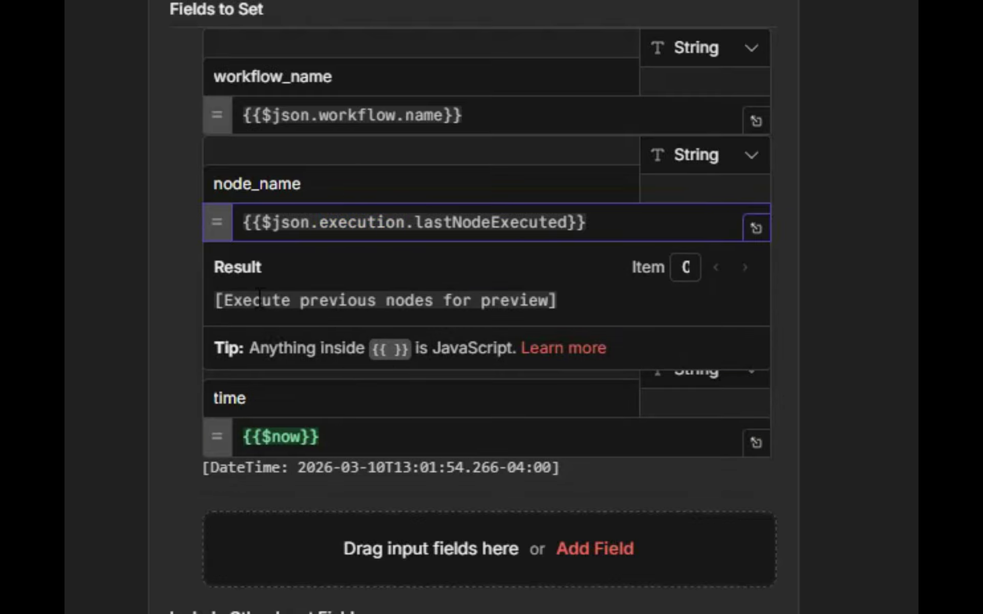
click(184, 270)
click(322, 335)
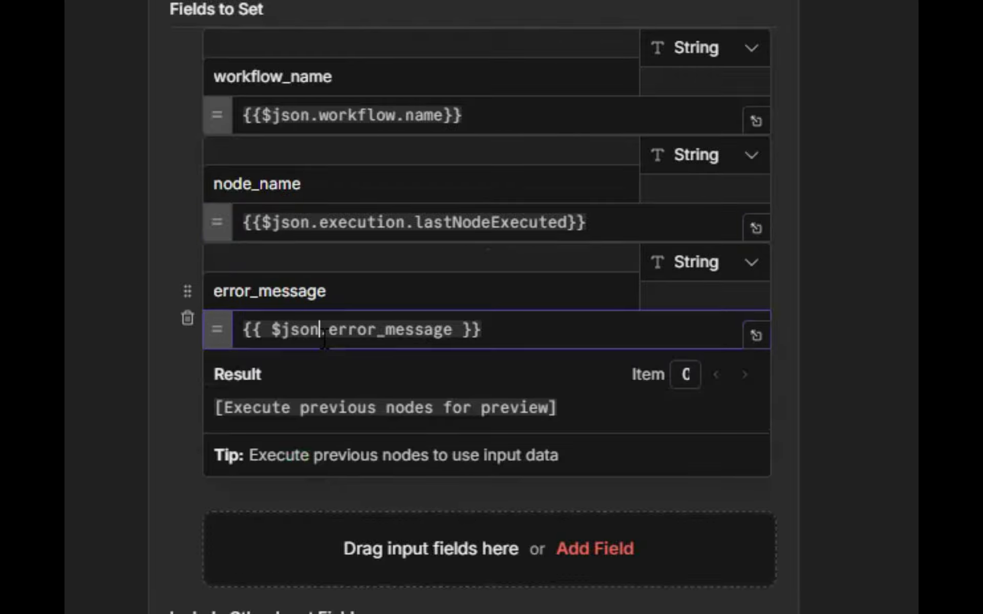
mouse_move(323, 338)
text(.execution)
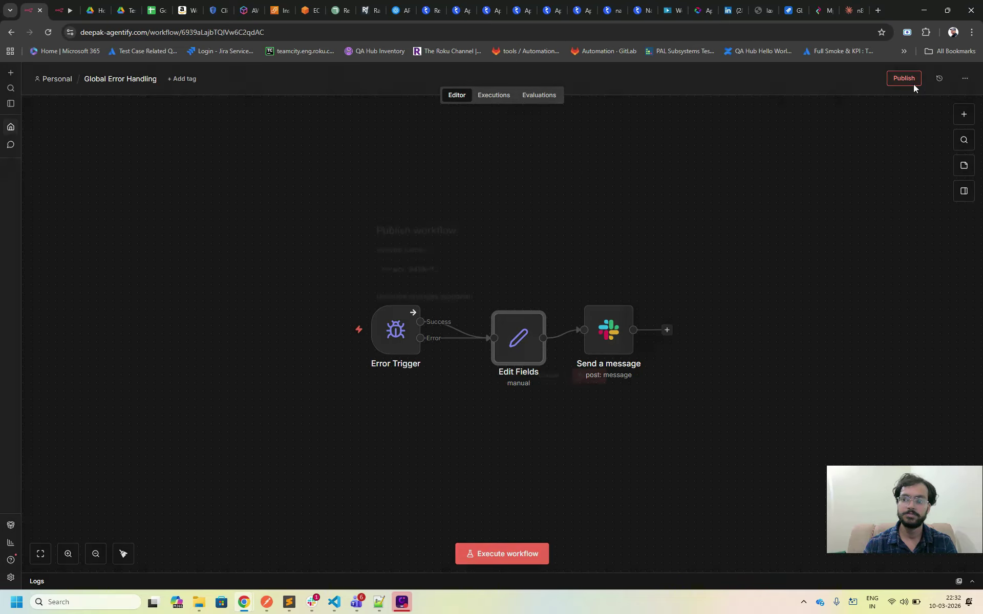
Step: Publish the Global Error Handling workflow with the updated error_message expression
click(913, 84)
click(589, 384)
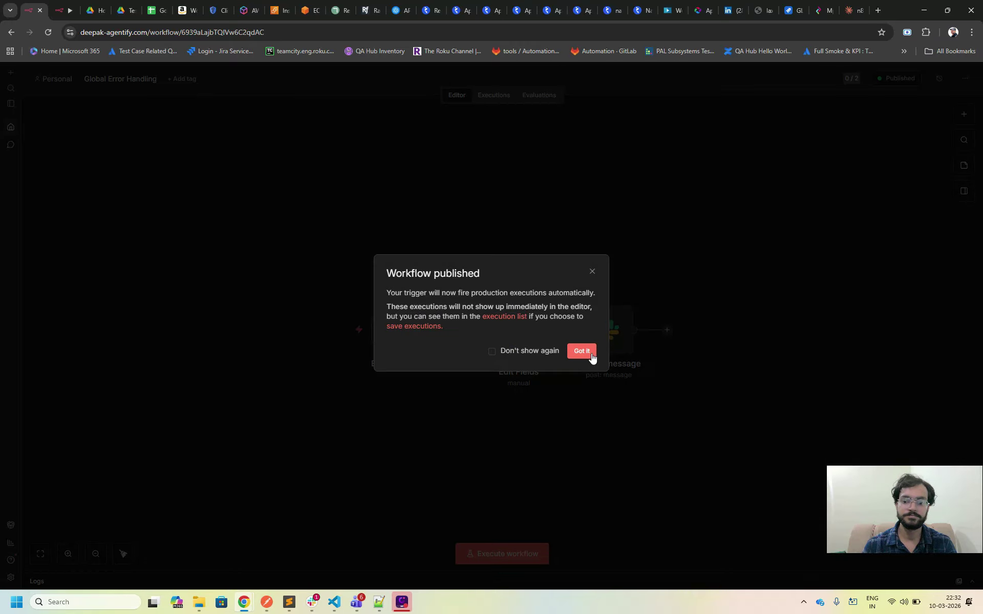
click(589, 350)
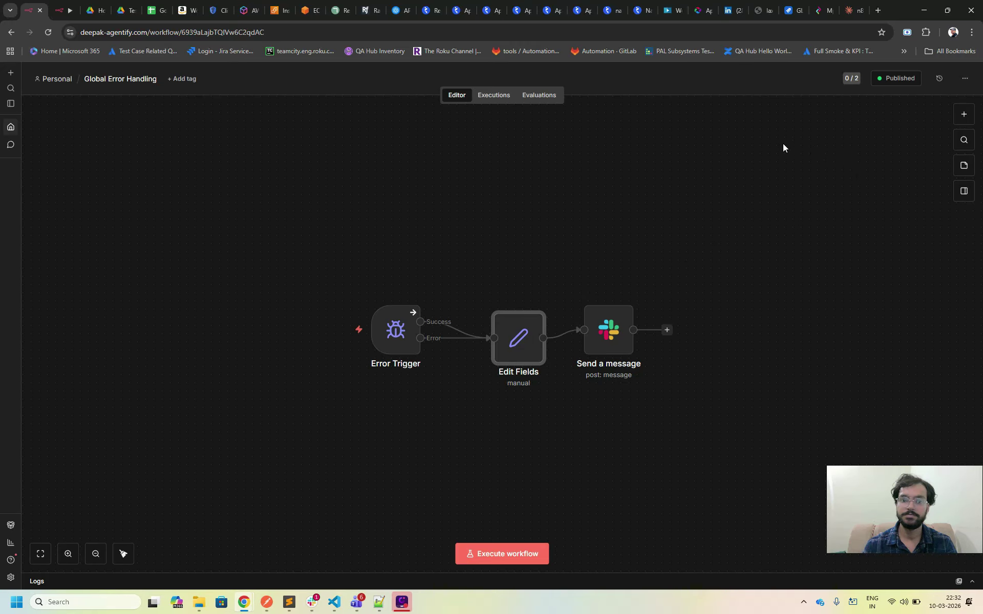
Step: Compare the execution histories of Global Error Handling and Amazon_seller_plus to check whether a newly failed run triggered the error workflow
click(494, 99)
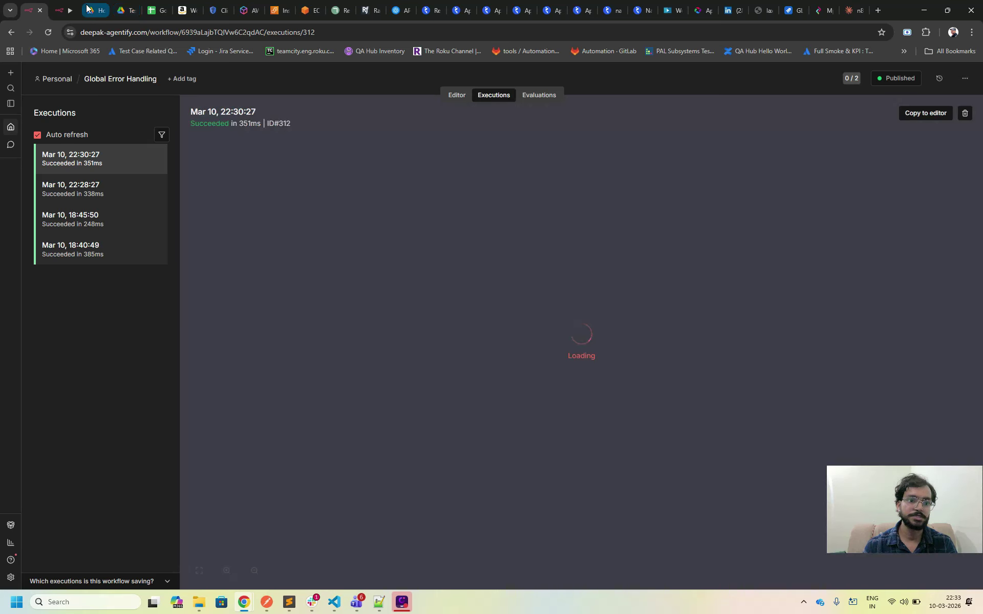
click(63, 10)
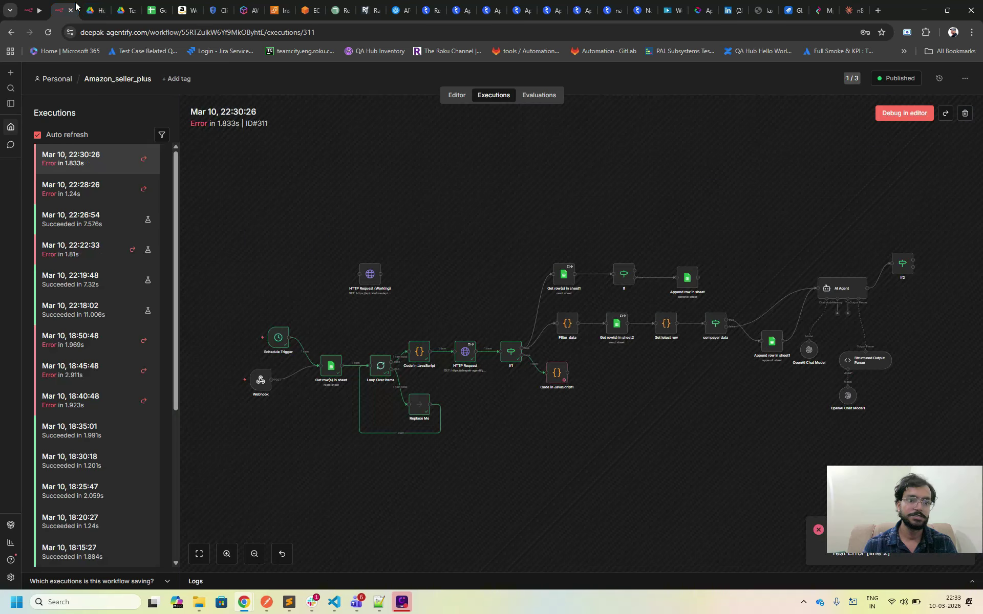
click(34, 7)
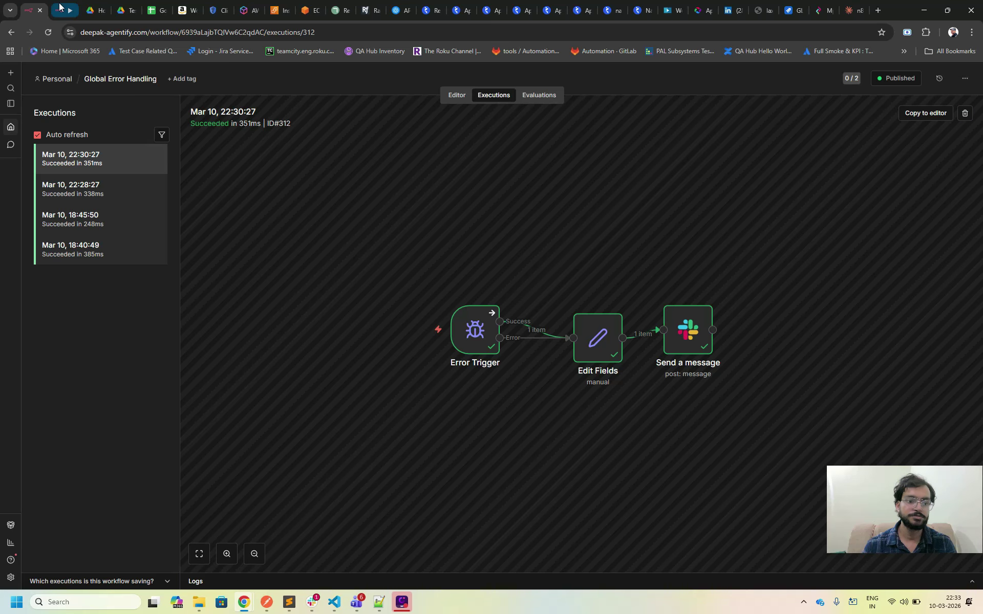
click(60, 7)
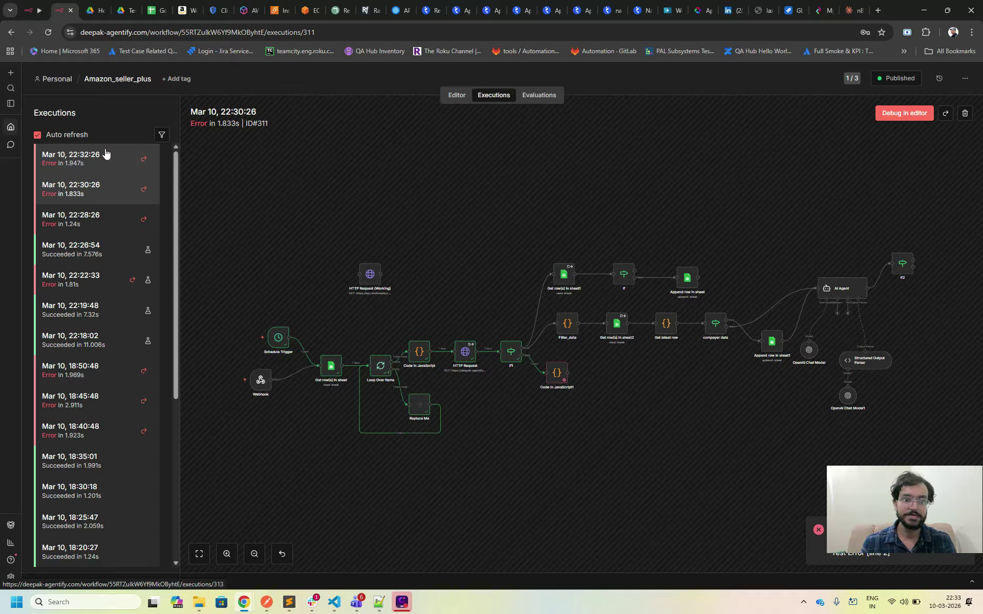
click(32, 18)
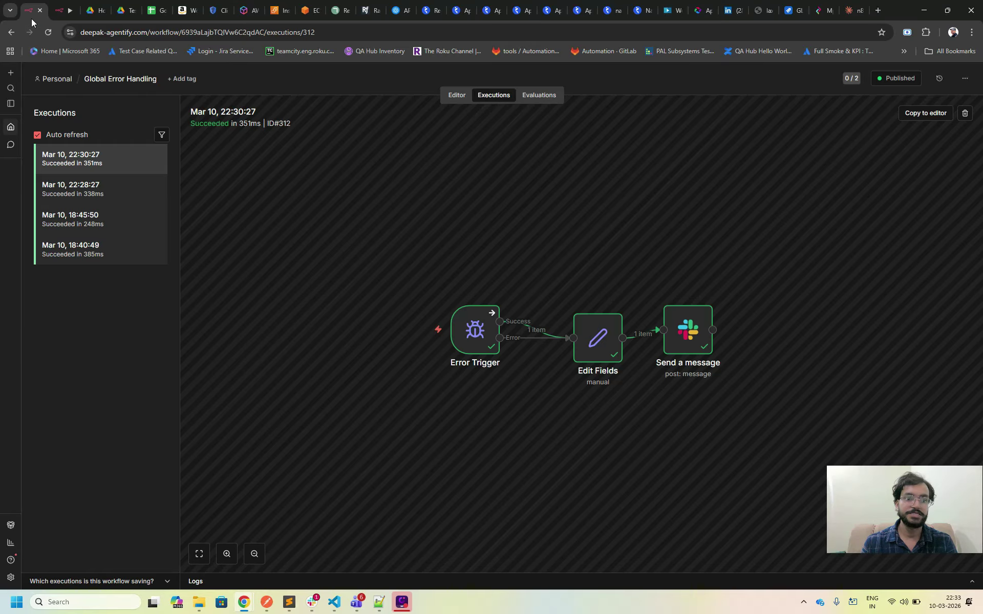
Step: Reload the Global Error Handling execution history and look through its earlier runs for one triggered by the latest failure
click(49, 32)
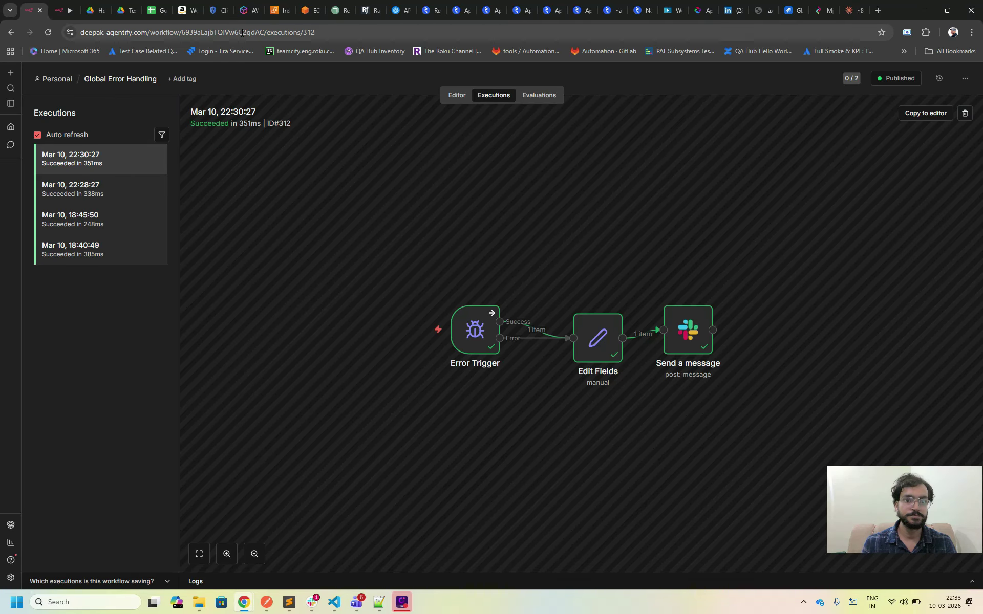
click(243, 32)
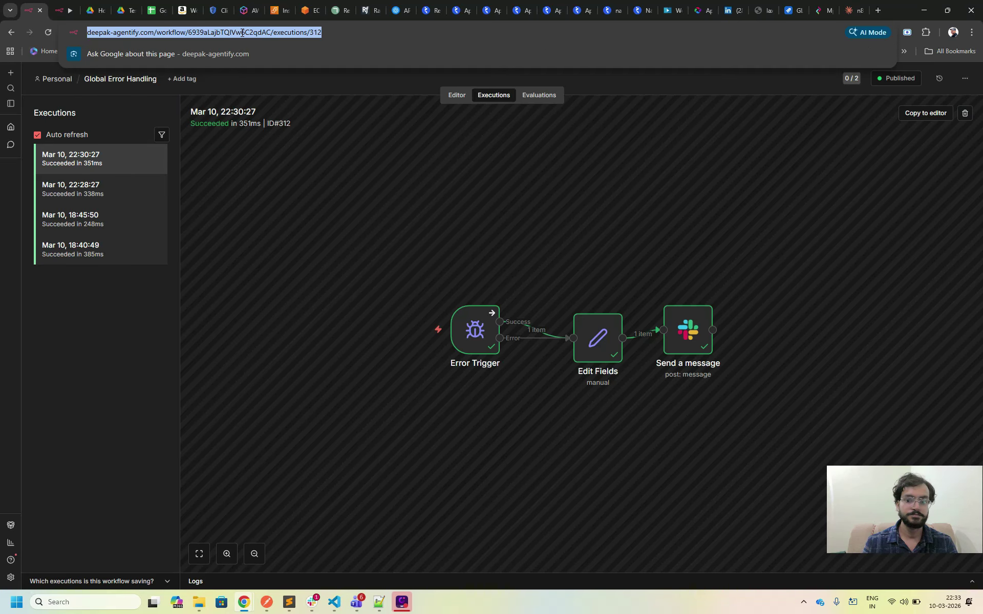
key(Return)
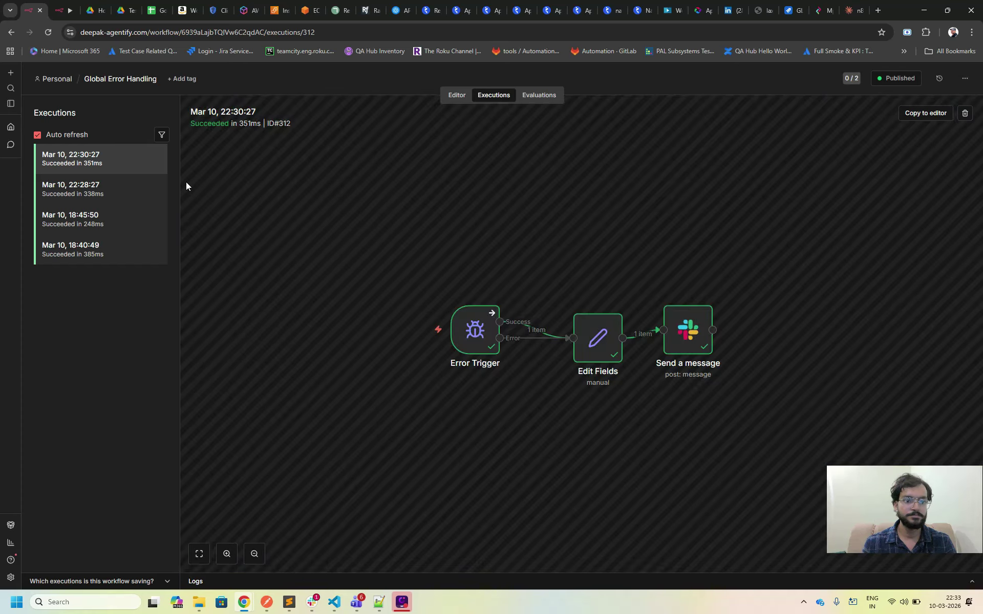
click(120, 187)
click(118, 219)
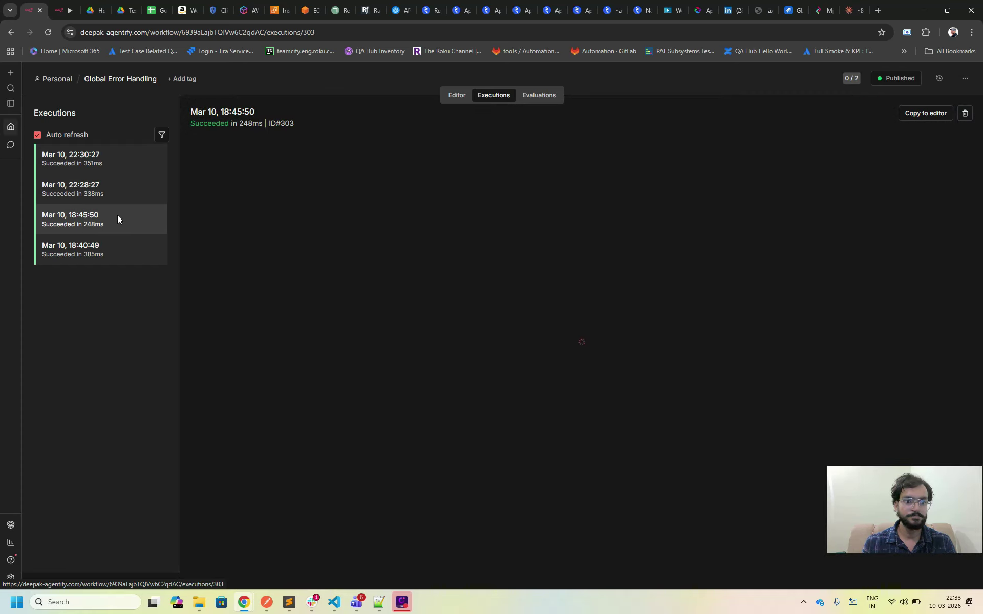
click(116, 248)
click(109, 160)
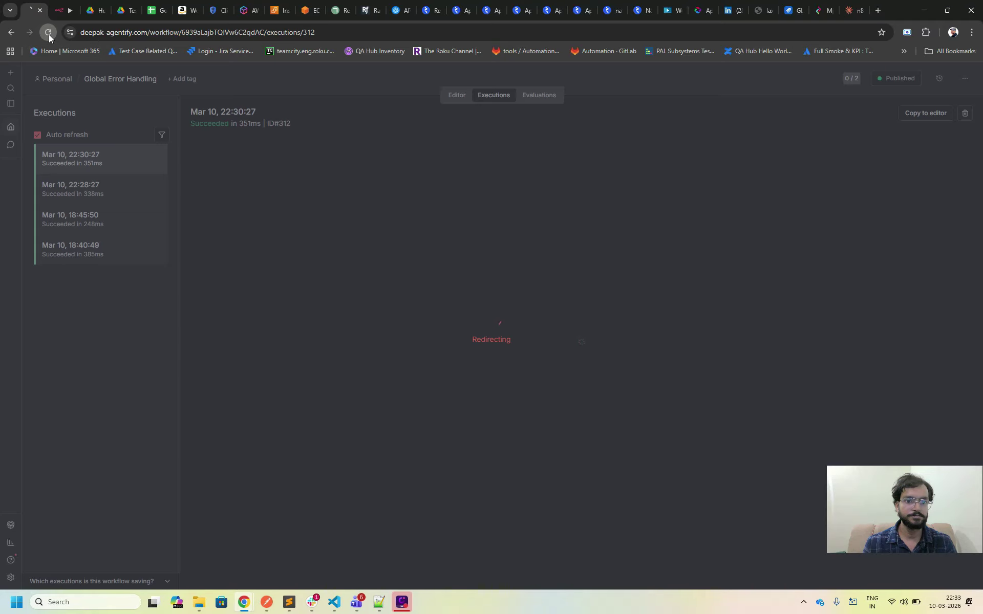
click(49, 35)
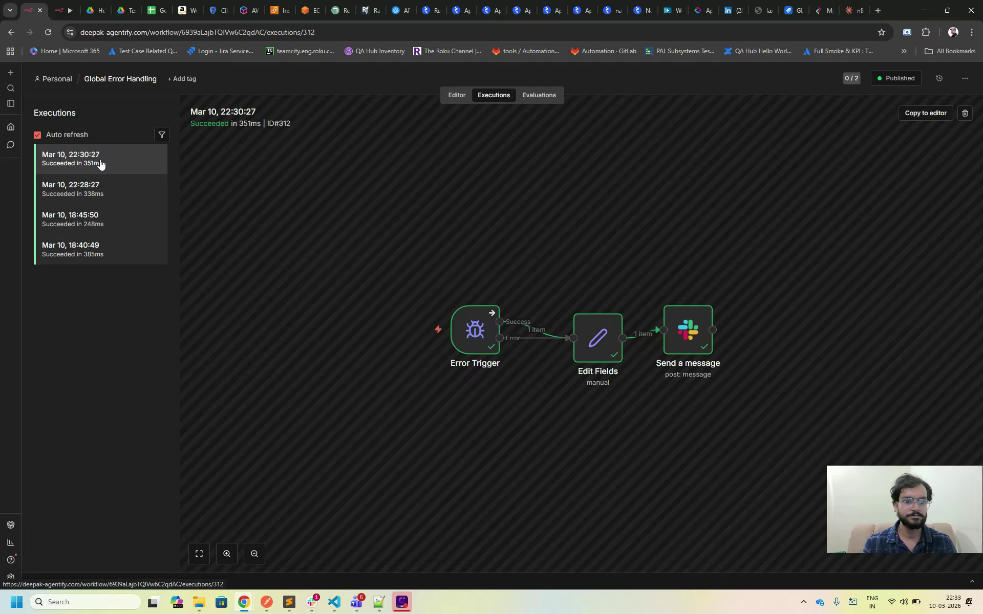
Step: Open the 22:32:26 failed run of Amazon_seller_plus and check in the workflow settings that Error Workflow is Global Error Handling
click(62, 10)
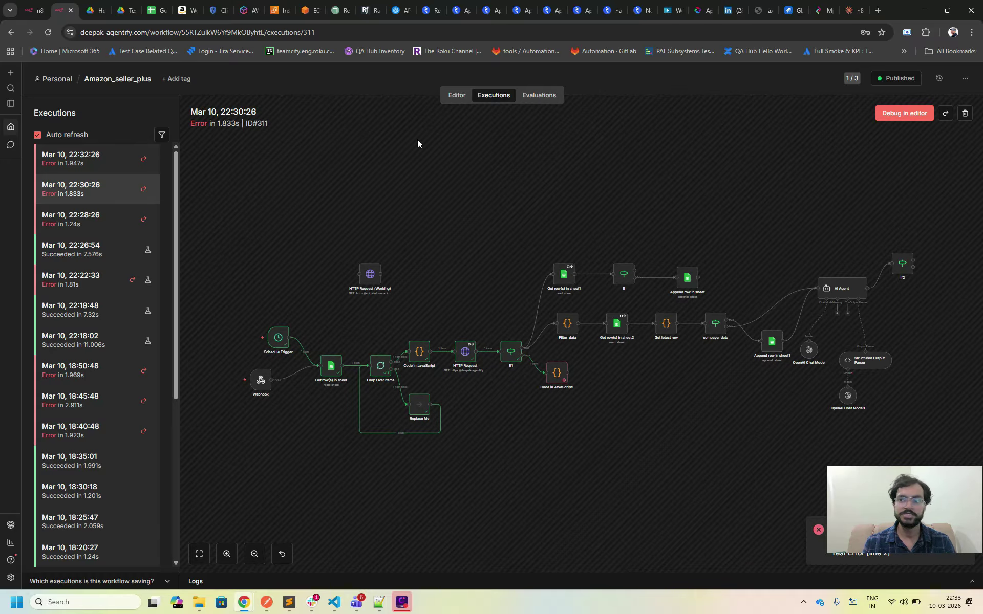
click(114, 160)
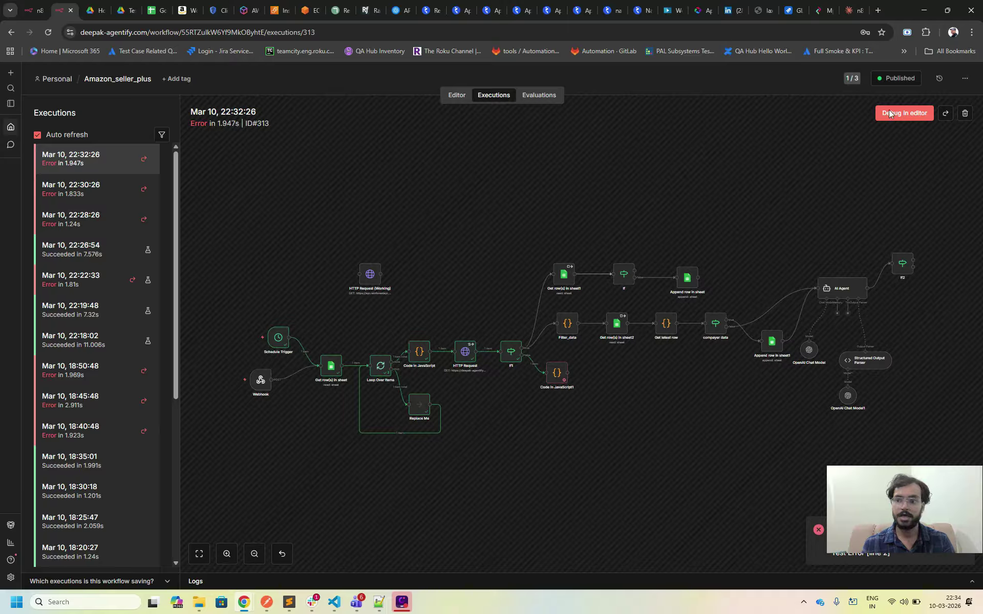
click(965, 78)
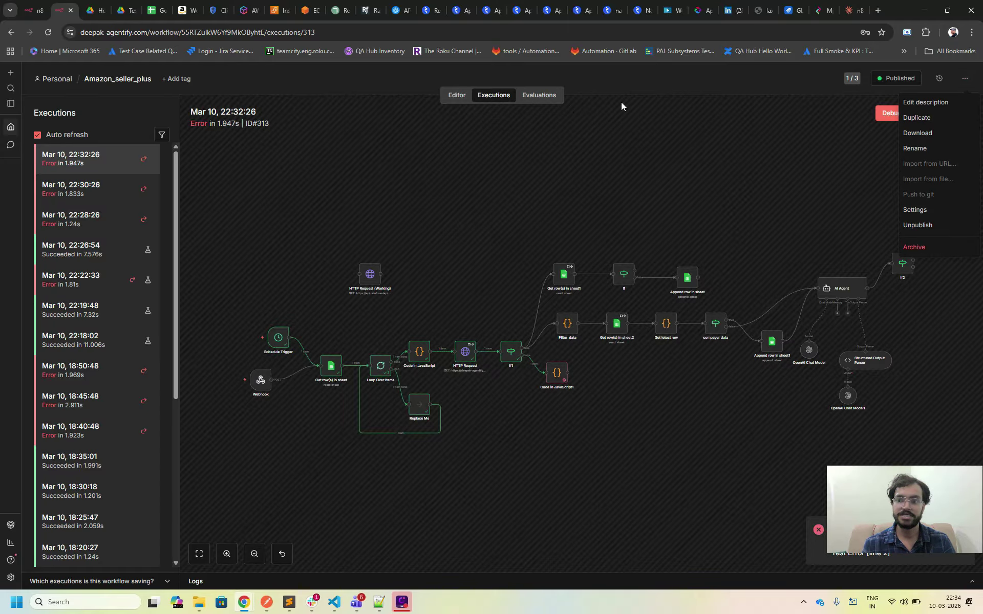
click(915, 211)
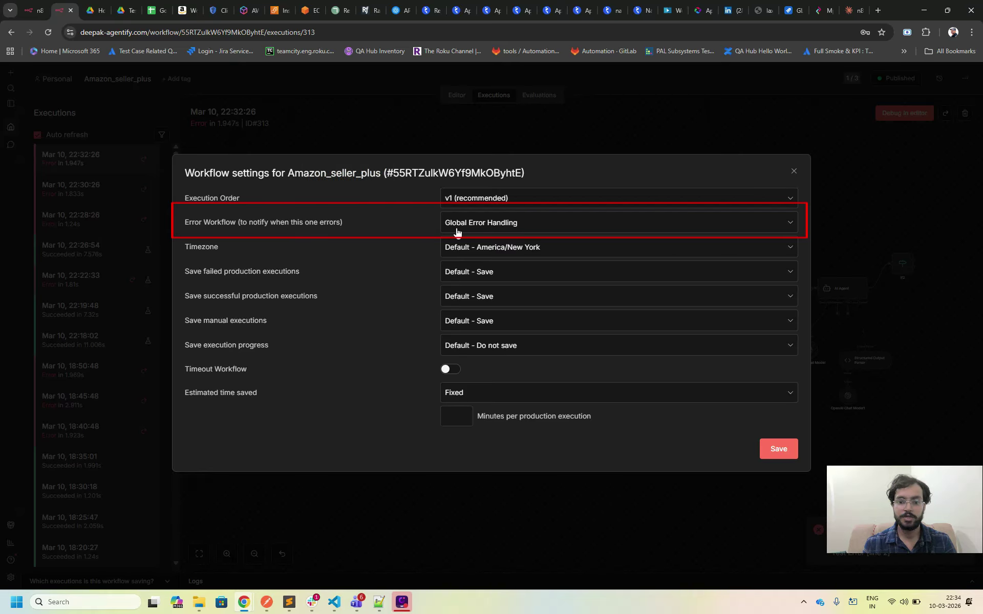
click(540, 221)
click(516, 268)
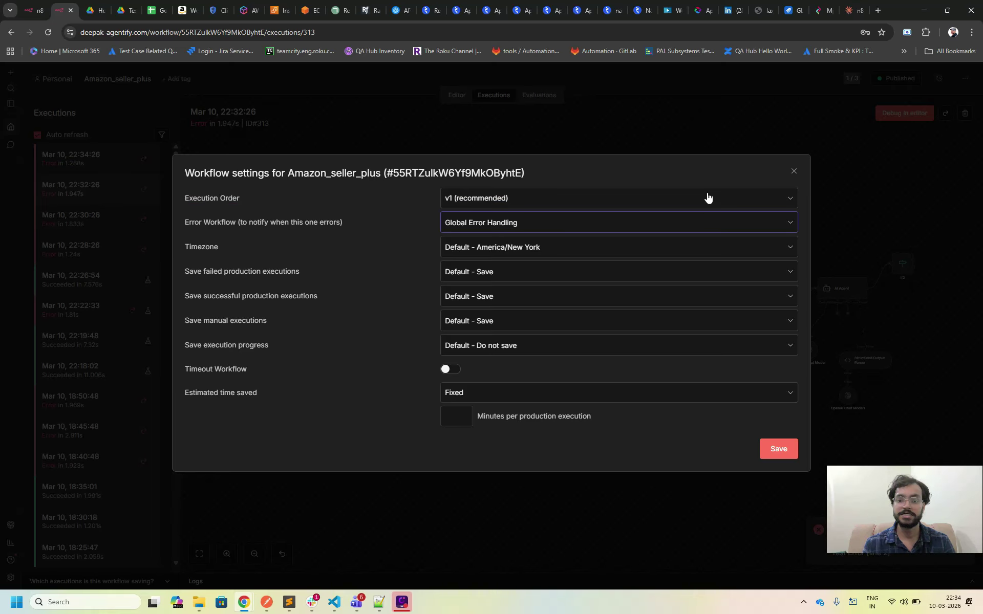
click(794, 172)
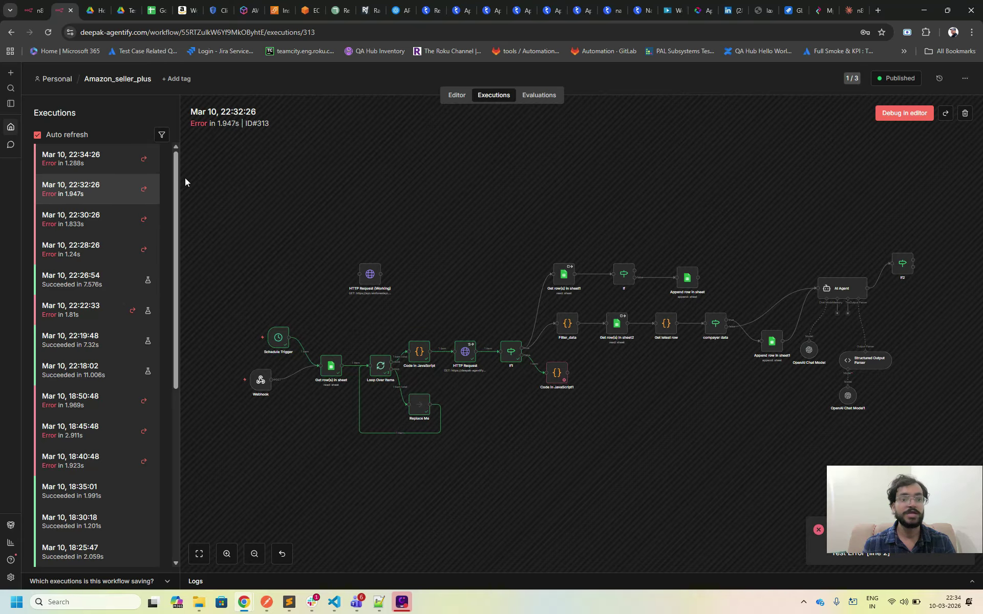
Step: Open the 22:34:26 failed run of Amazon_seller_plus and reload the Global Error Handling execution history
click(92, 158)
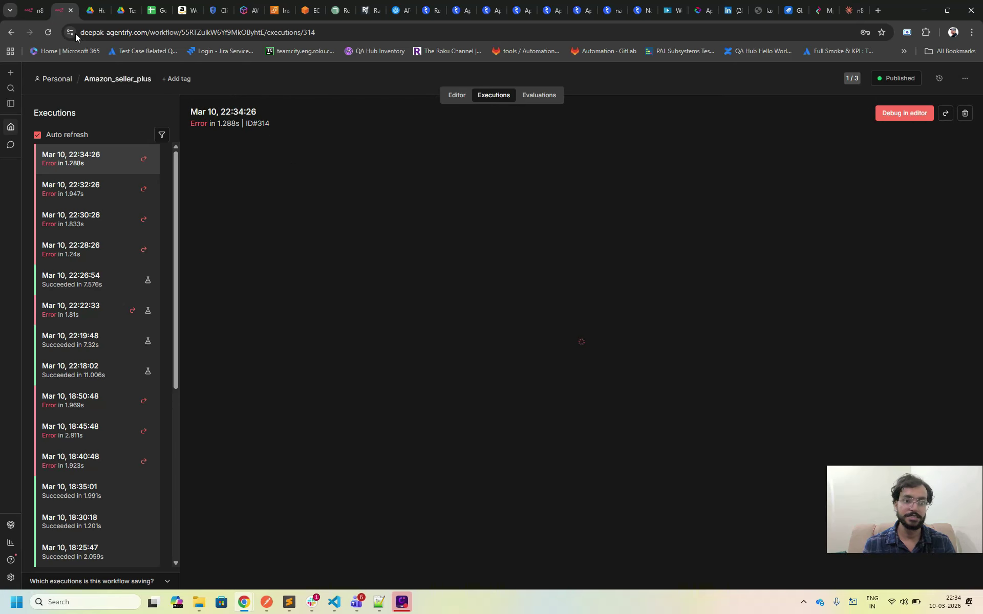
click(26, 12)
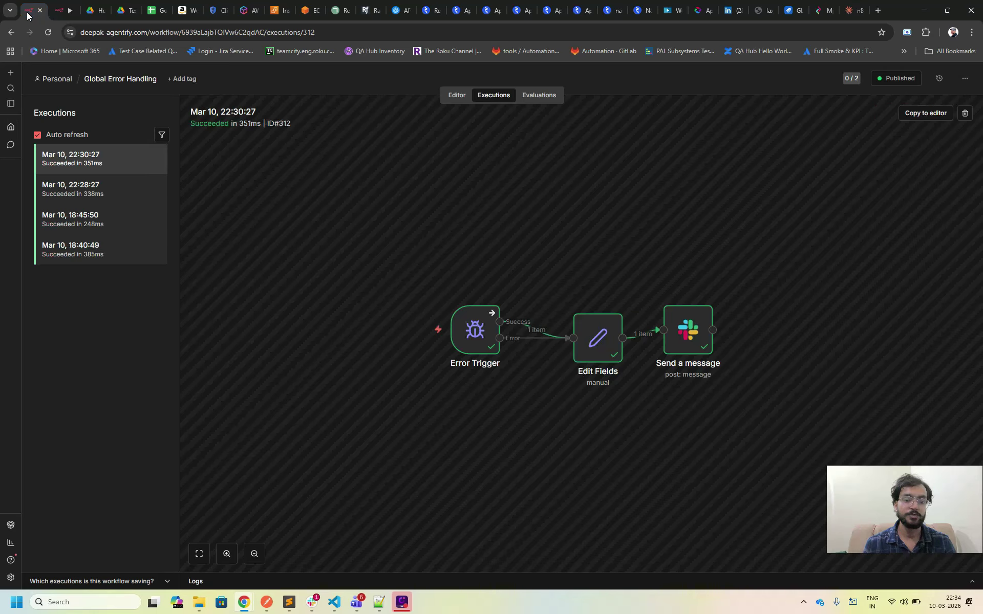
click(248, 39)
key(Return)
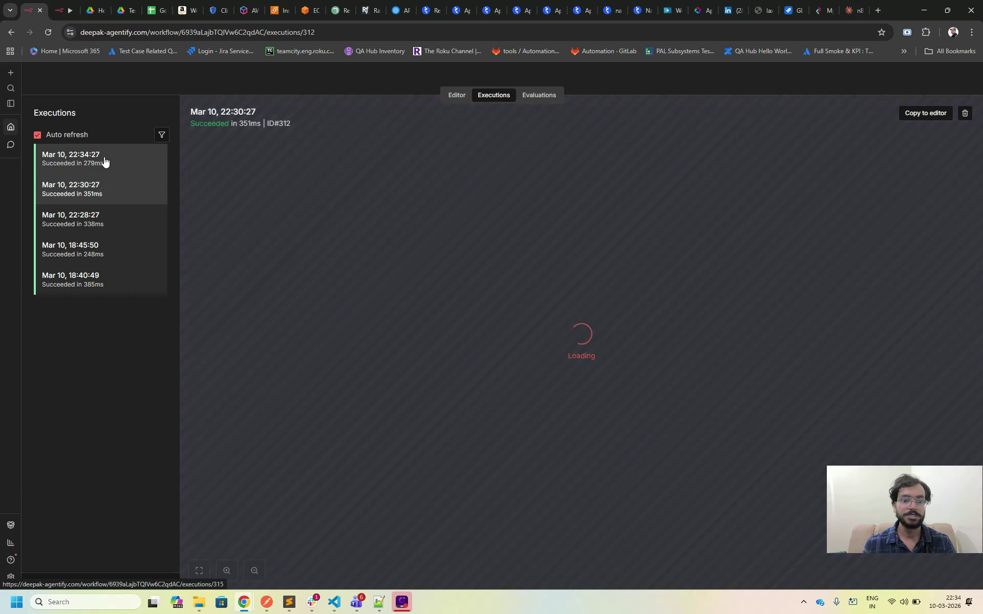
Step: Open the 22:34:27 run of Global Error Handling and switch to Slack to check the error message in its alert
click(104, 159)
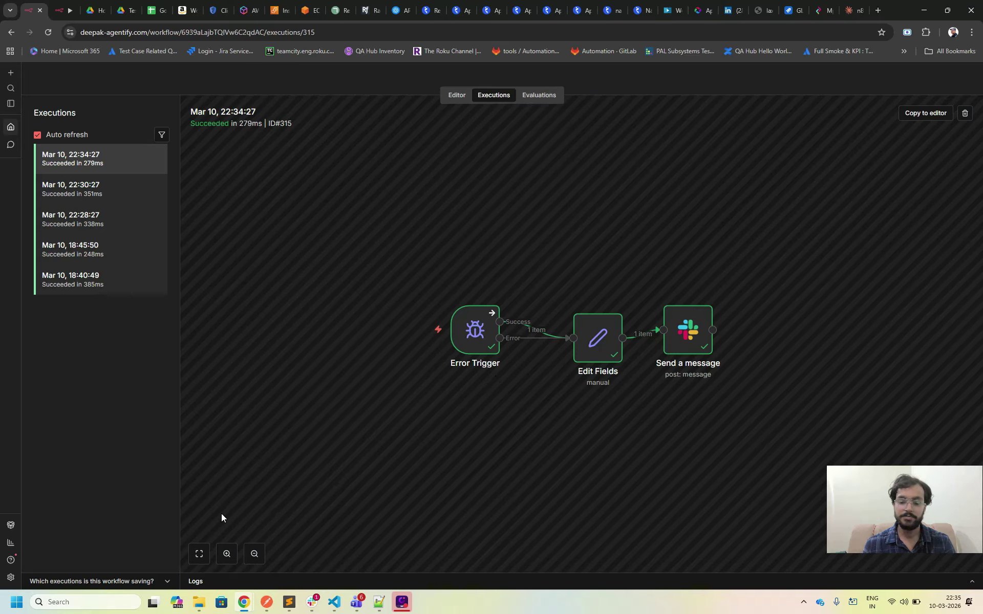
mouse_move(244, 598)
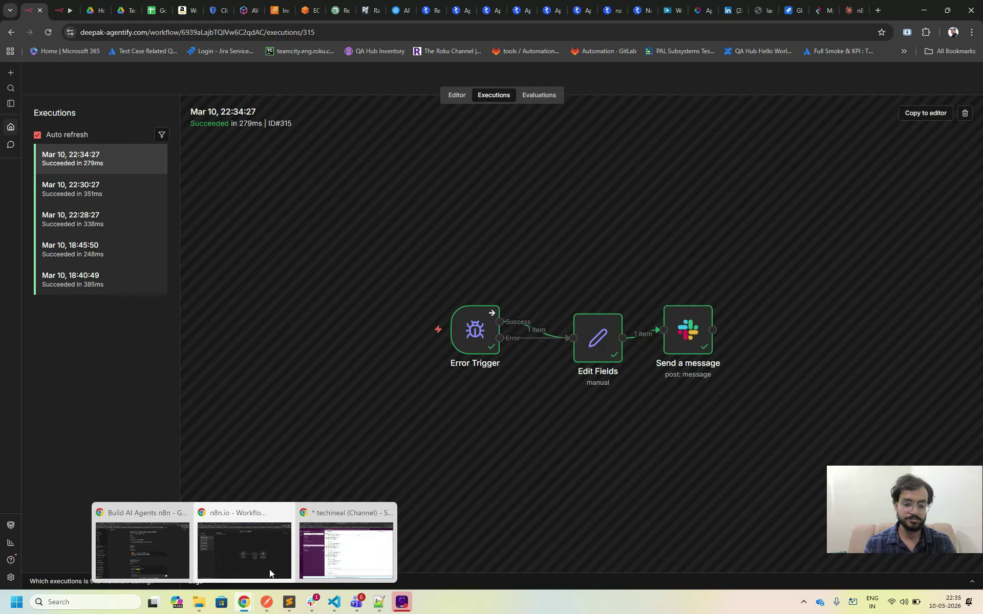
click(346, 550)
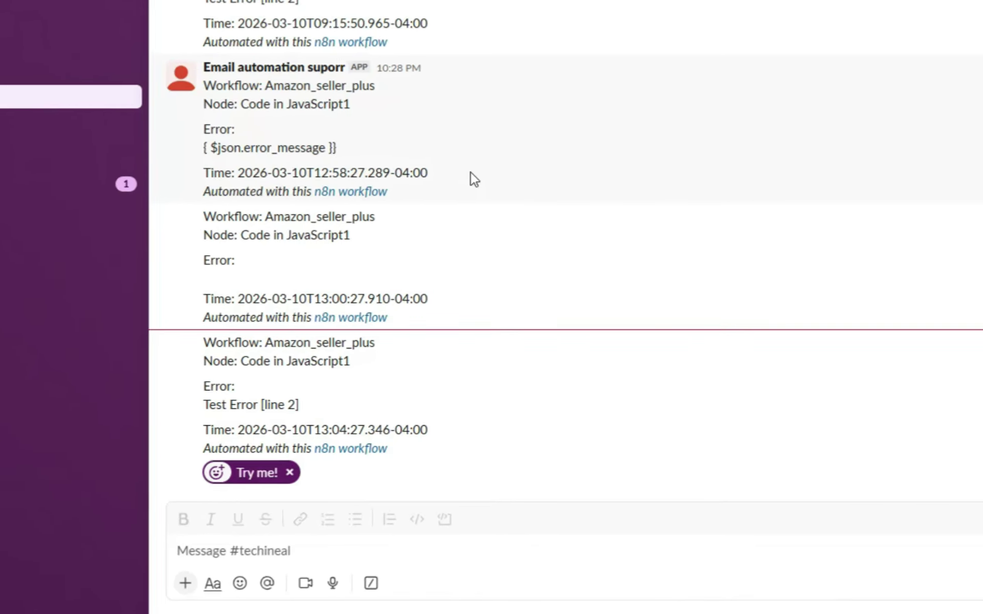